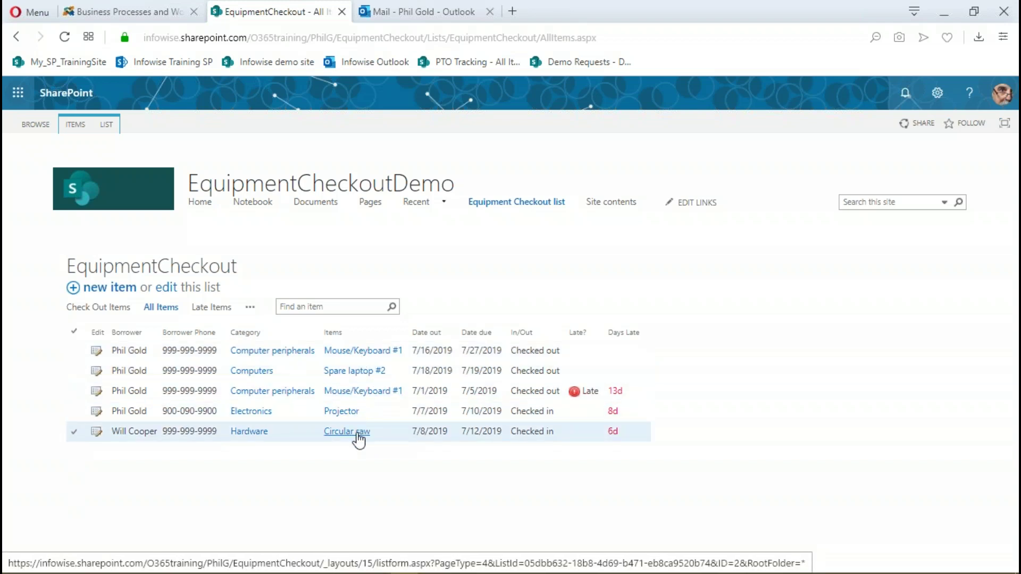
Start a new EquipmentCheckout request to bring up the blank Equipment Loan Details form
{"action": "left_click", "coordinate": [74, 290]}
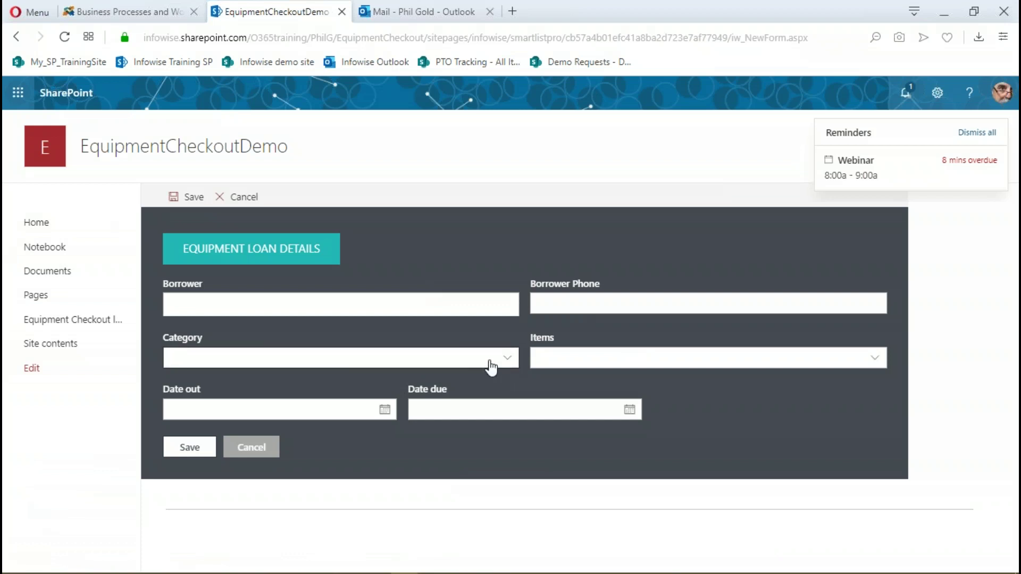
Choose Category Computers and pick Spare laptop #2 from the filtered Items list
{"action": "left_click", "coordinate": [507, 361]}
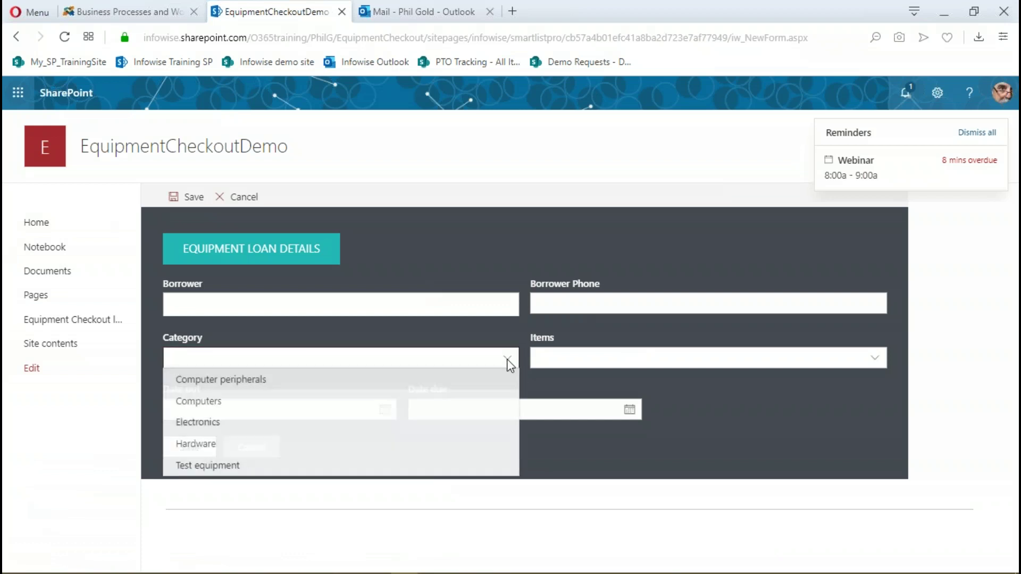
{"action": "left_click", "coordinate": [226, 403]}
{"action": "left_click", "coordinate": [791, 363]}
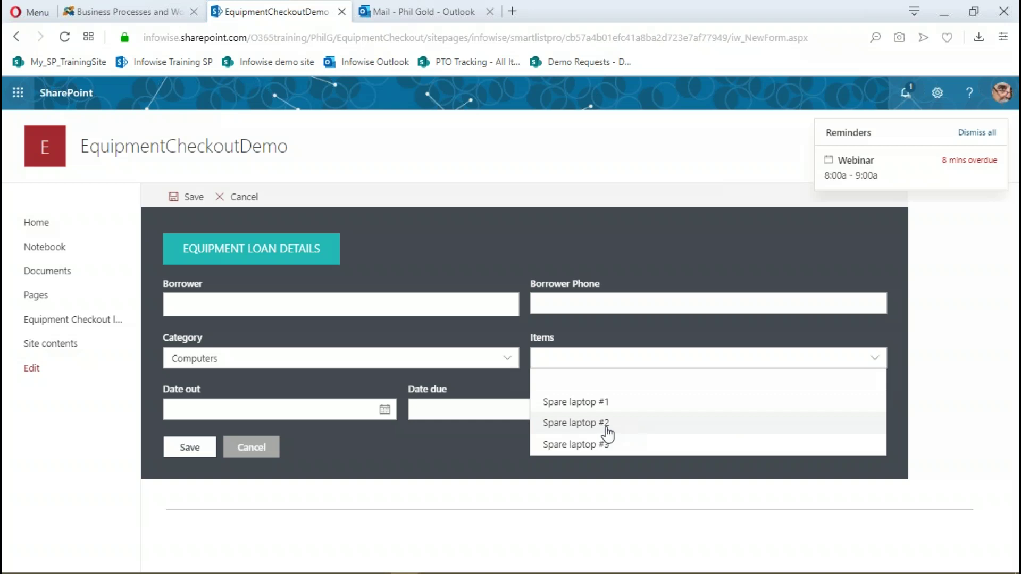
{"action": "left_click", "coordinate": [606, 426]}
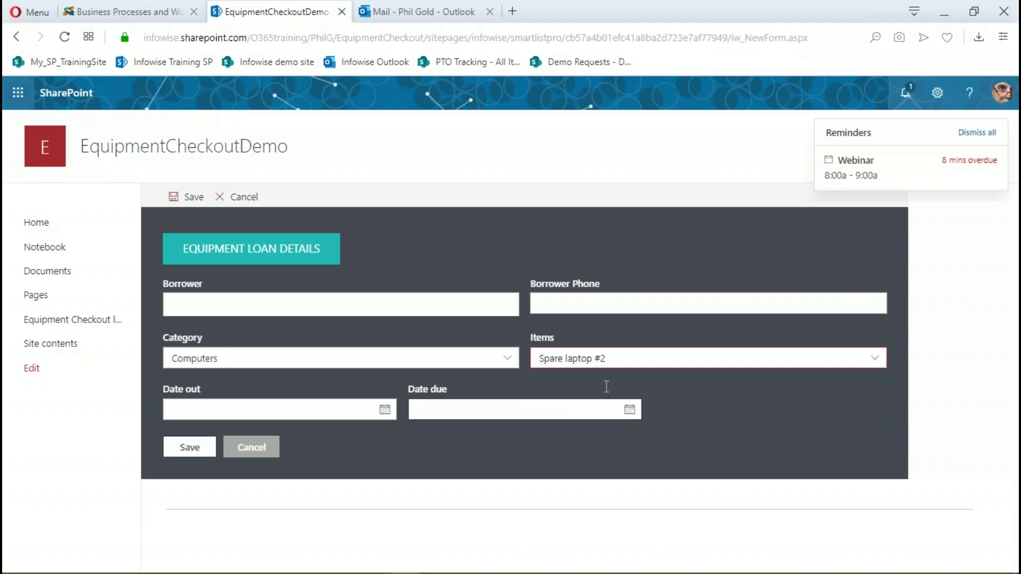
Switch Category to Computer peripherals, pick Mouse/Keyboard #2, then cancel the form
{"action": "left_click", "coordinate": [507, 359]}
{"action": "left_click", "coordinate": [214, 380]}
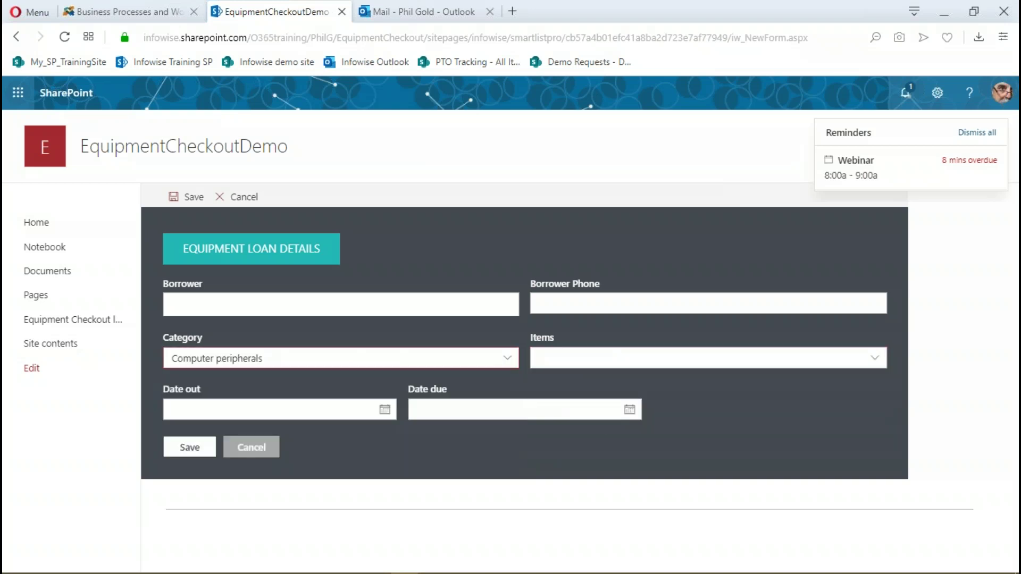
{"action": "left_click", "coordinate": [616, 367]}
{"action": "left_click", "coordinate": [587, 422]}
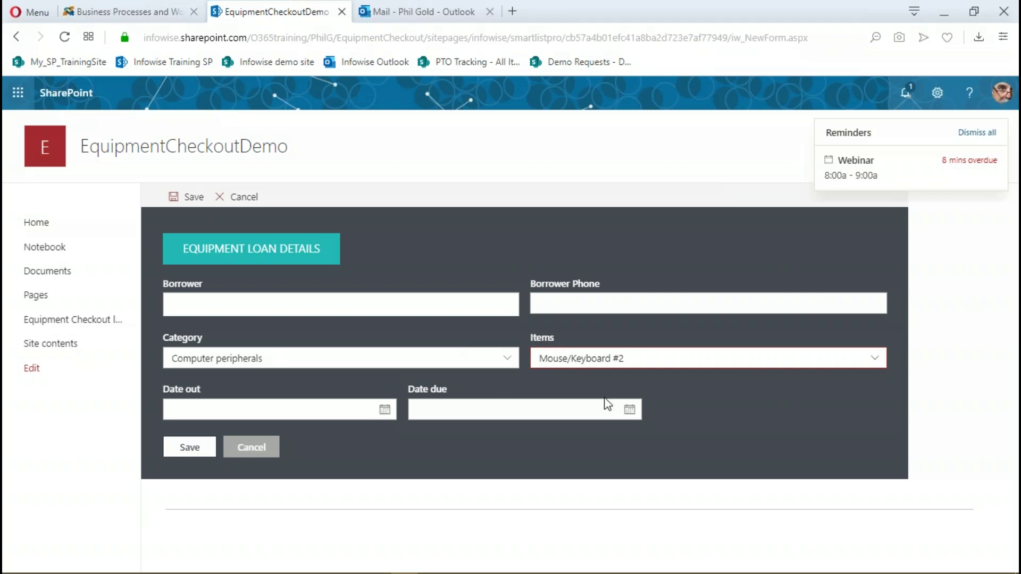
{"action": "left_click", "coordinate": [242, 198]}
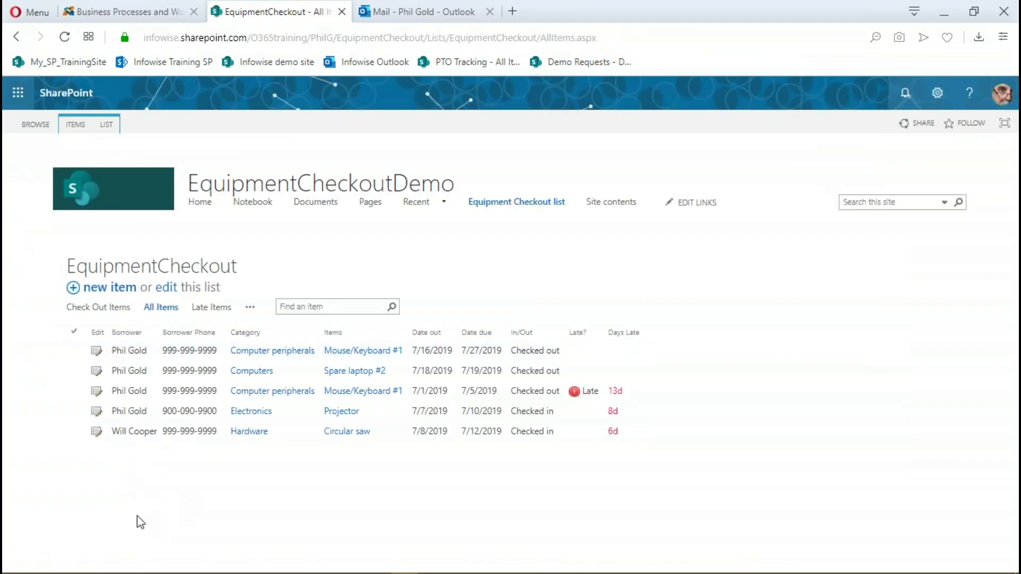
Open Ultimate Forms design for EquipmentCheckout via LIST > Settings > Design and expand Configure Columns
{"action": "left_click", "coordinate": [106, 126]}
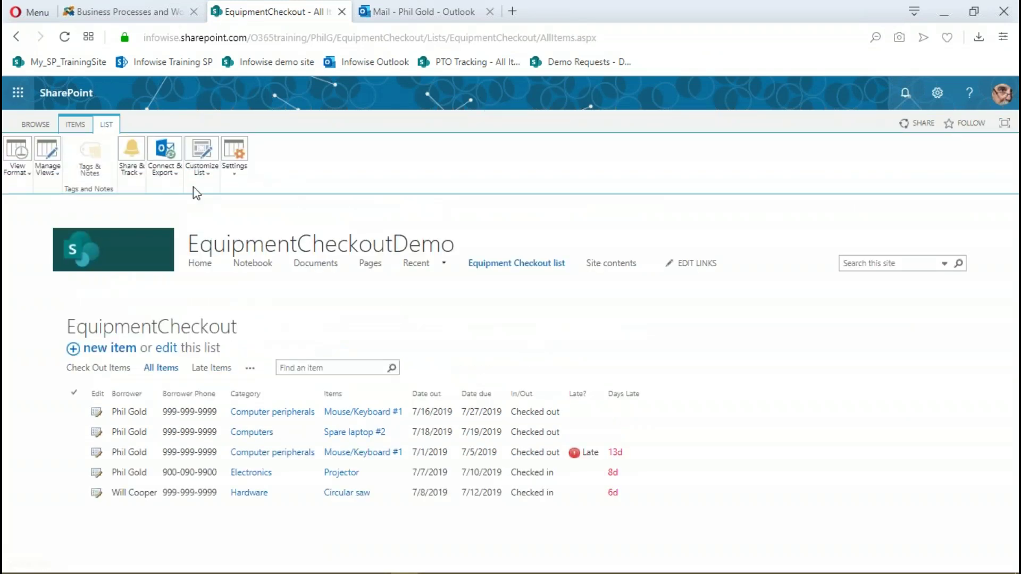
{"action": "left_click", "coordinate": [234, 160]}
{"action": "left_click", "coordinate": [269, 201]}
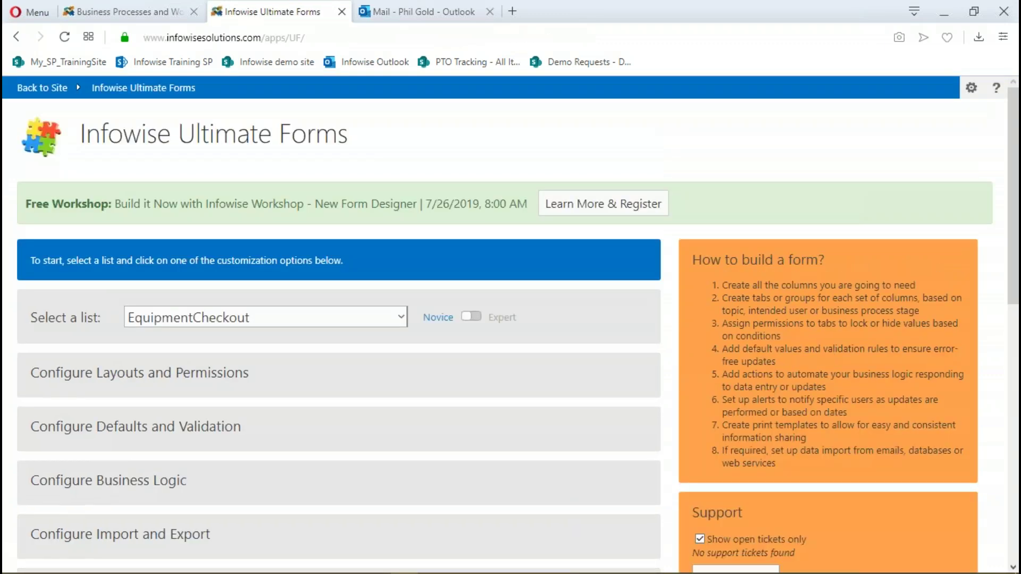
{"action": "scroll", "coordinate": [160, 414], "scroll_direction": "down", "scroll_amount": 3}
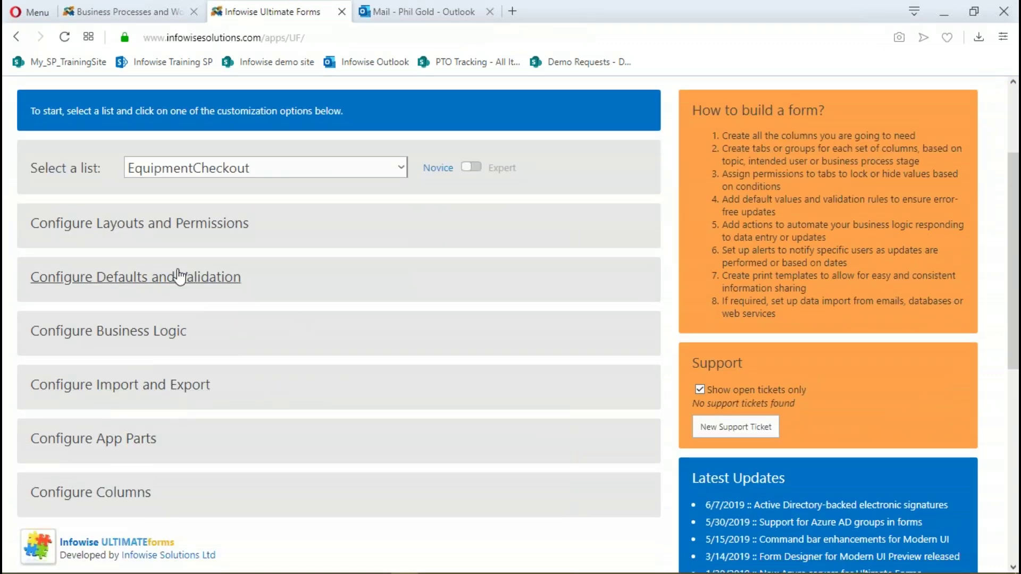
{"action": "left_click", "coordinate": [118, 502]}
{"action": "scroll", "coordinate": [222, 262], "scroll_direction": "down", "scroll_amount": 7}
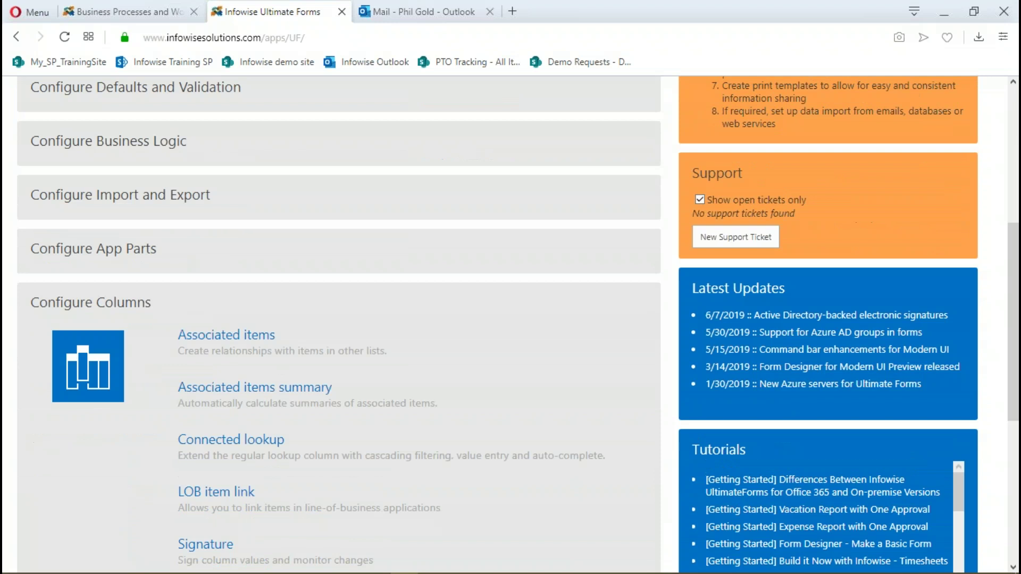
Review the Items column's connected lookup filtered by Category, then go Back to Site
{"action": "left_click", "coordinate": [222, 264]}
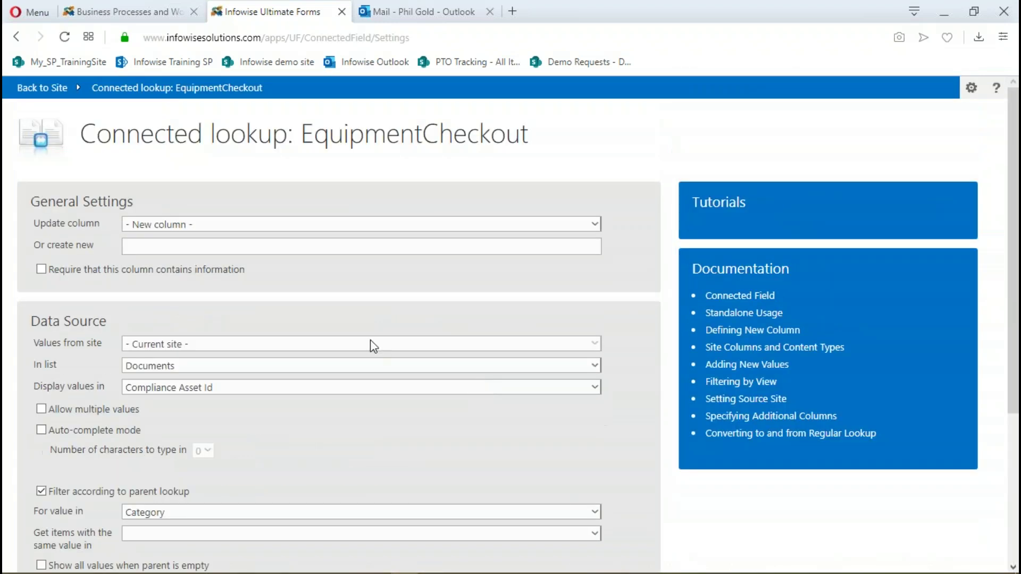
{"action": "left_click", "coordinate": [594, 224]}
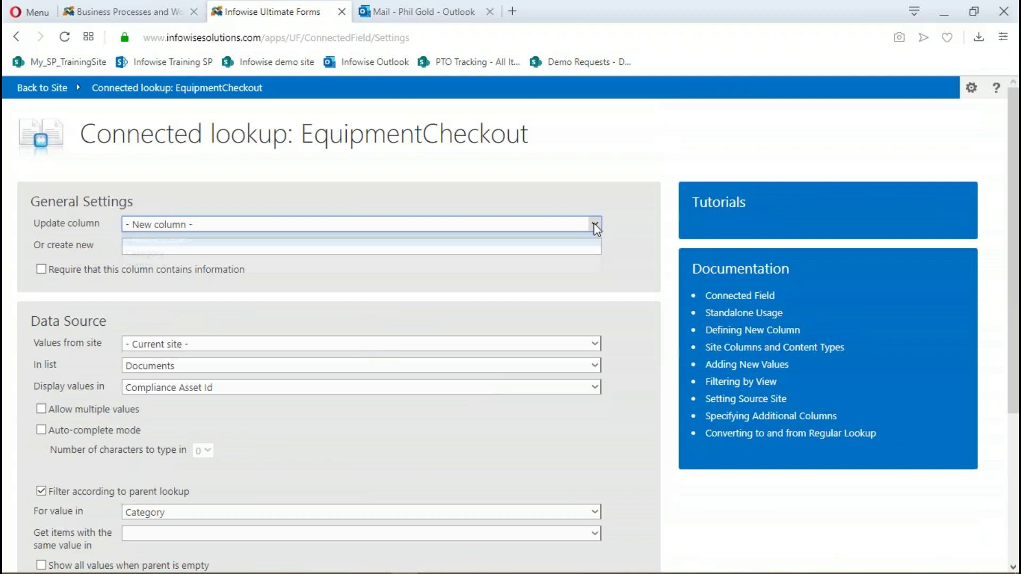
{"action": "left_click", "coordinate": [213, 266]}
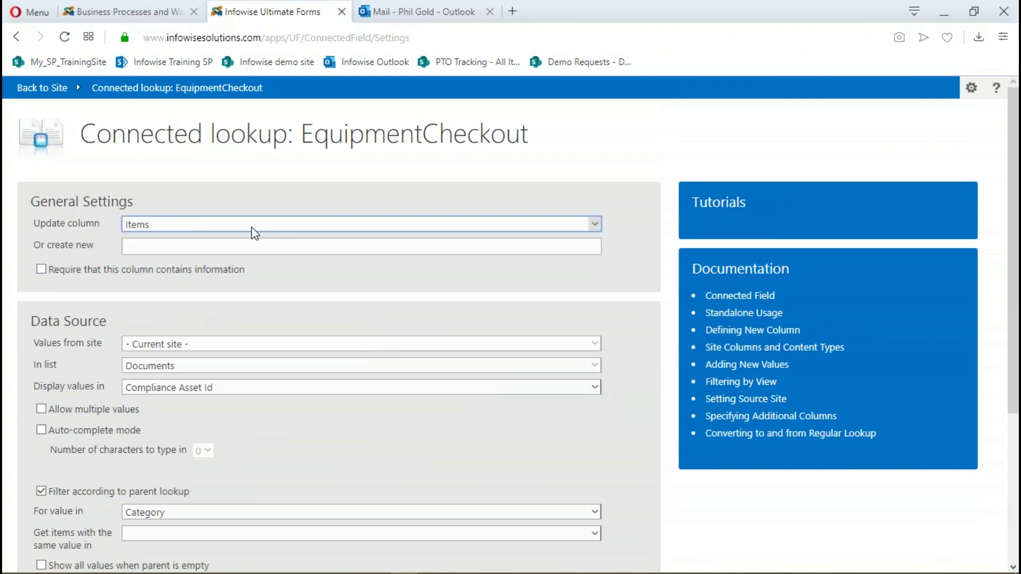
{"action": "scroll", "coordinate": [178, 242], "scroll_direction": "down", "scroll_amount": 3}
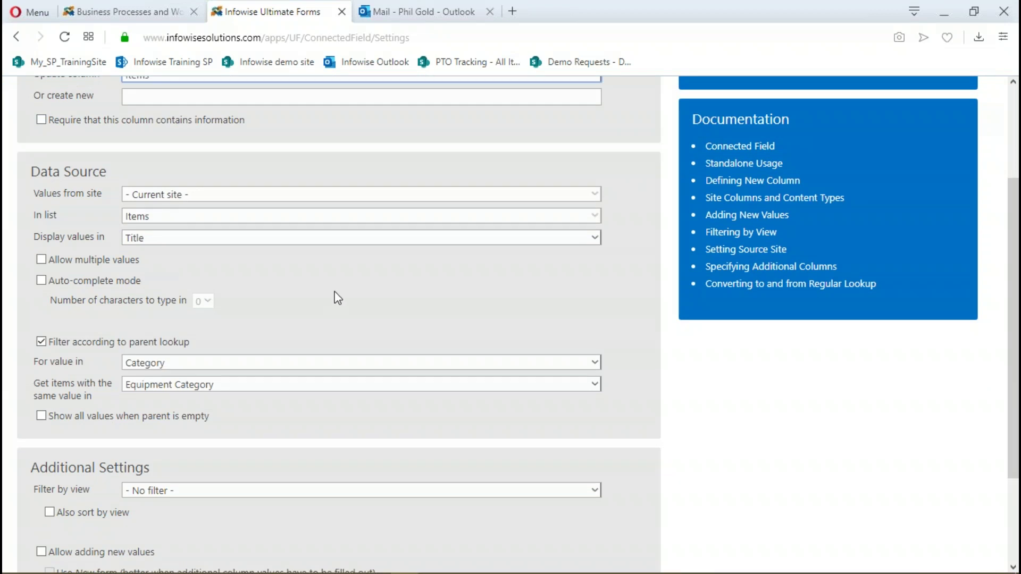
{"action": "scroll", "coordinate": [343, 285], "scroll_direction": "down", "scroll_amount": 3}
{"action": "scroll", "coordinate": [350, 298], "scroll_direction": "up", "scroll_amount": 5}
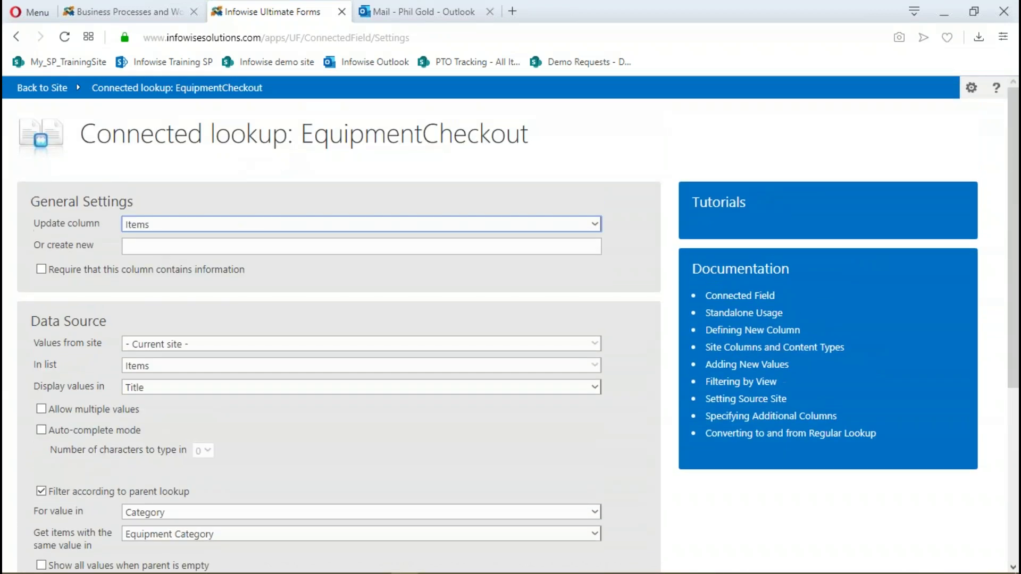
{"action": "left_click", "coordinate": [58, 95]}
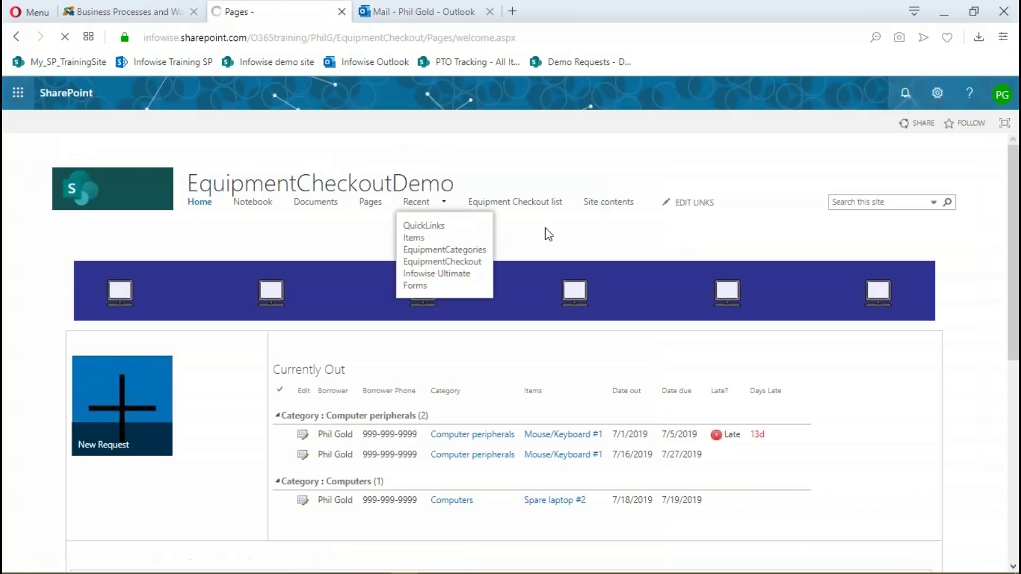
Open the Equipment Checkout list and go to its Ultimate Forms design page via LIST > Settings
{"action": "left_click", "coordinate": [526, 205]}
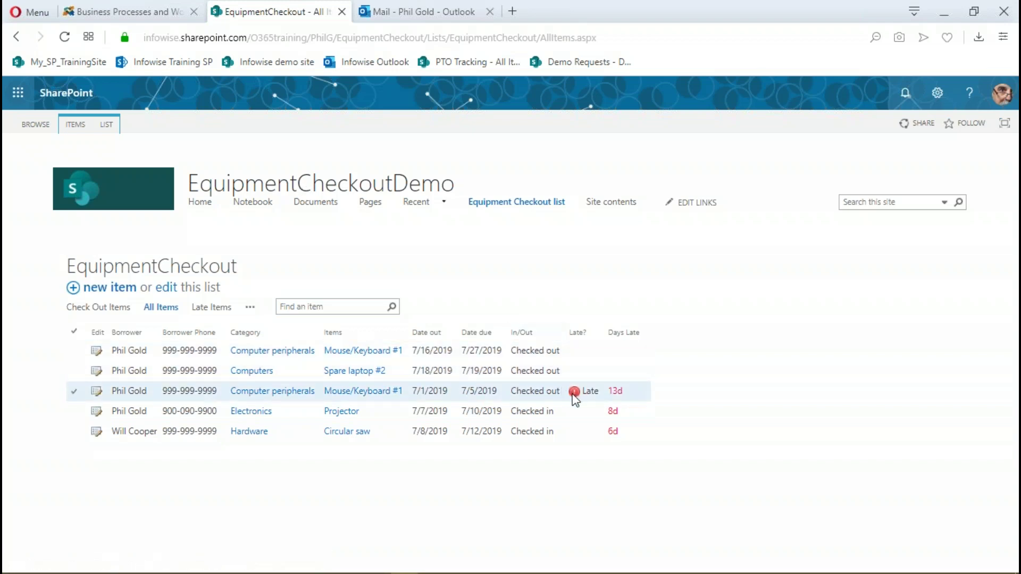
{"action": "left_click", "coordinate": [108, 130]}
{"action": "left_click", "coordinate": [236, 171]}
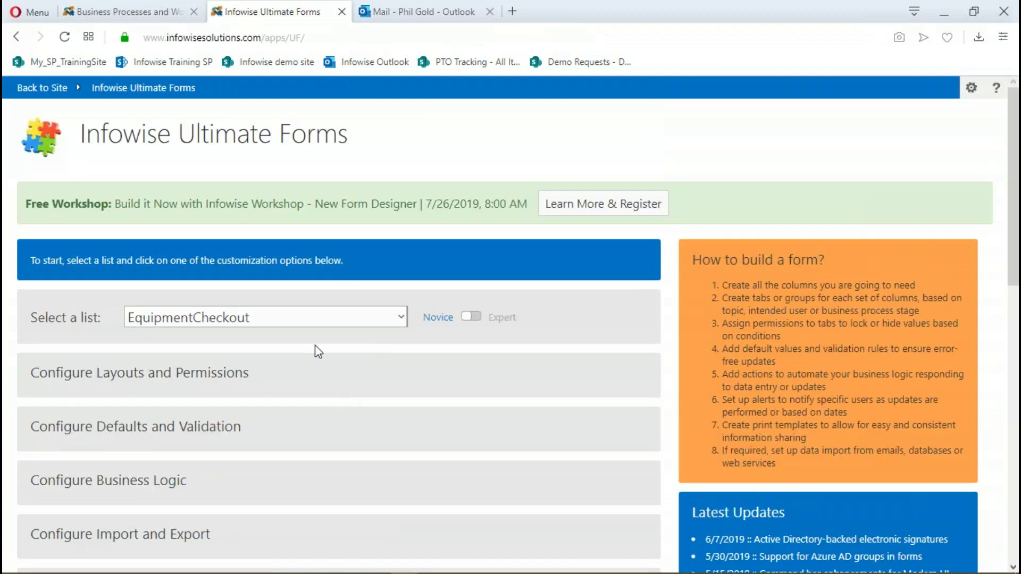
{"action": "scroll", "coordinate": [317, 351], "scroll_direction": "down", "scroll_amount": 10}
Load the Late? color choice column, review its red Late icon, and close without changes
{"action": "left_click", "coordinate": [236, 469]}
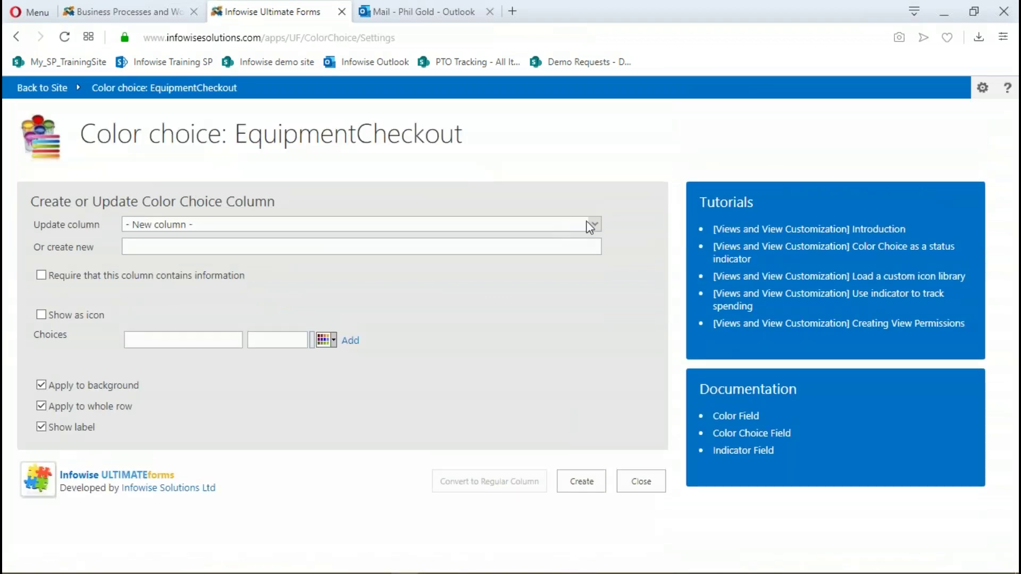
{"action": "left_click", "coordinate": [590, 224]}
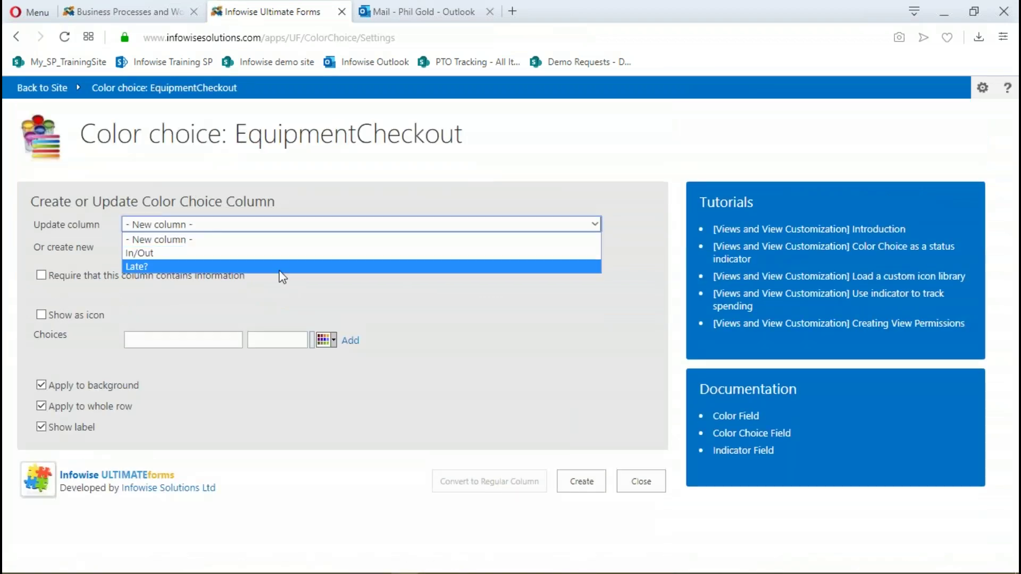
{"action": "left_click", "coordinate": [181, 266]}
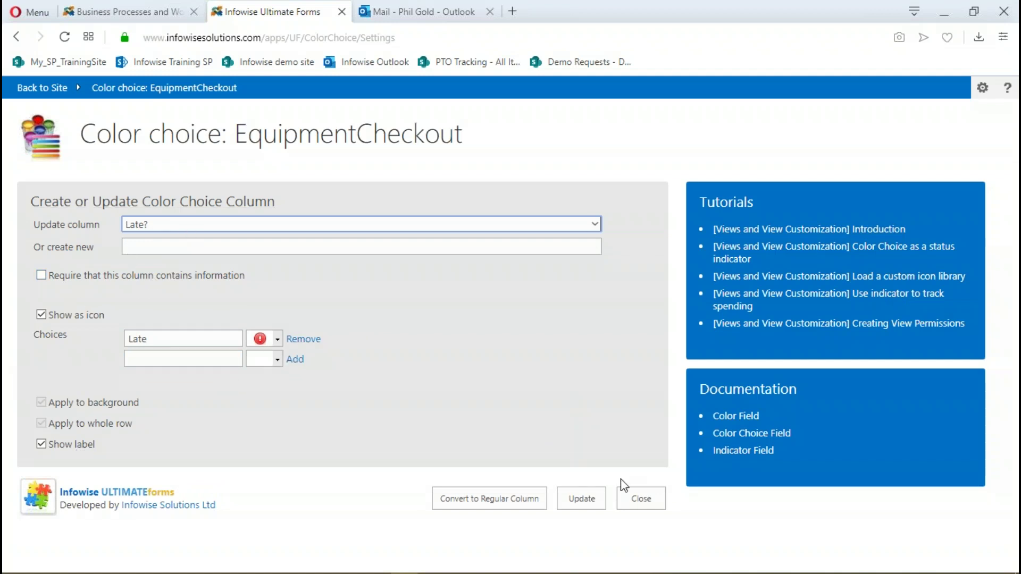
{"action": "left_click", "coordinate": [630, 500]}
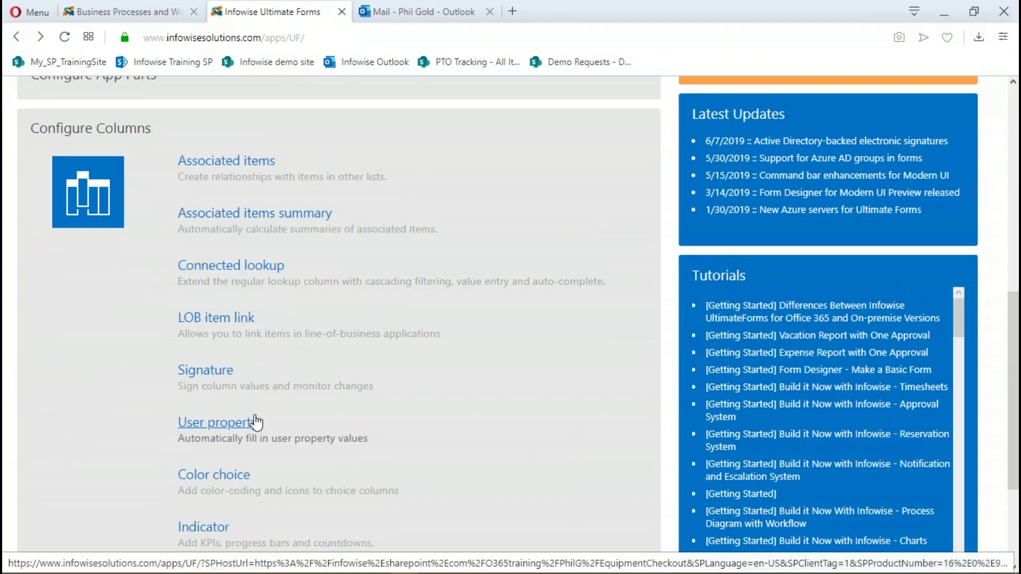
{"action": "scroll", "coordinate": [256, 423], "scroll_direction": "up", "scroll_amount": 10}
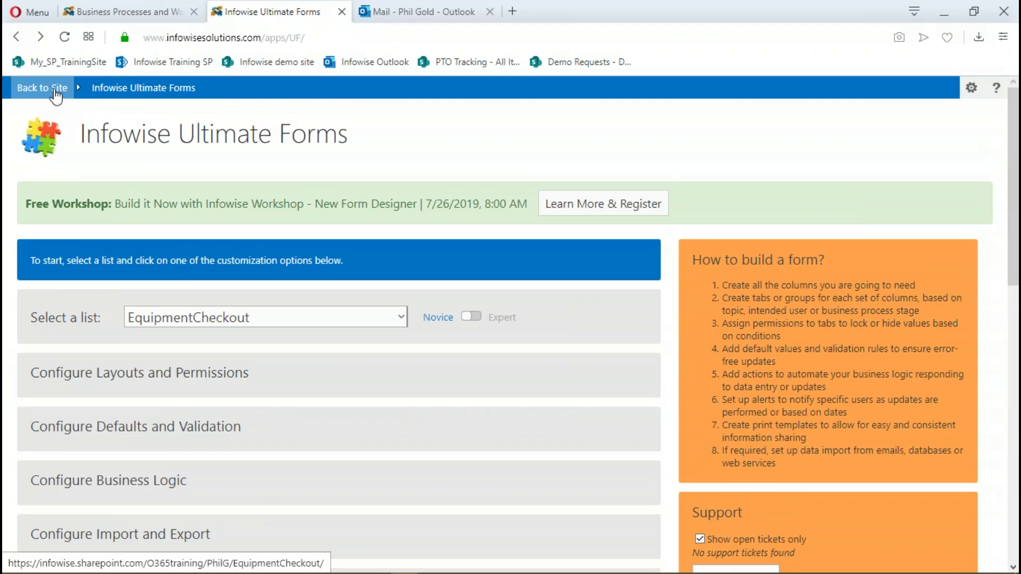
Go back to the EquipmentCheckout site and open the Equipment Checkout list
{"action": "left_click", "coordinate": [59, 91]}
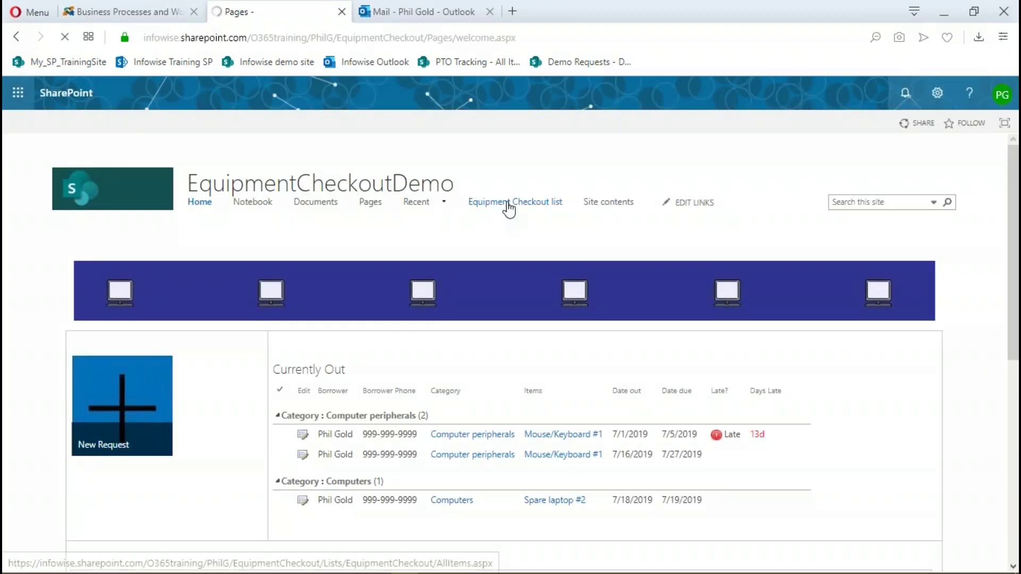
{"action": "left_click", "coordinate": [509, 202]}
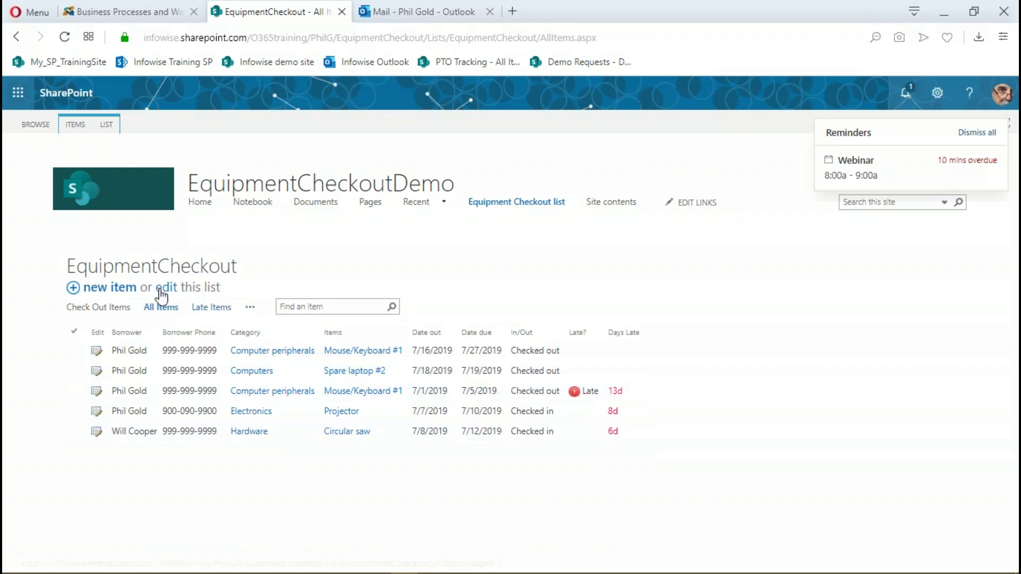
Open the list's Ultimate Forms design page via LIST > Settings > Design and reach Indicator settings
{"action": "left_click", "coordinate": [108, 126]}
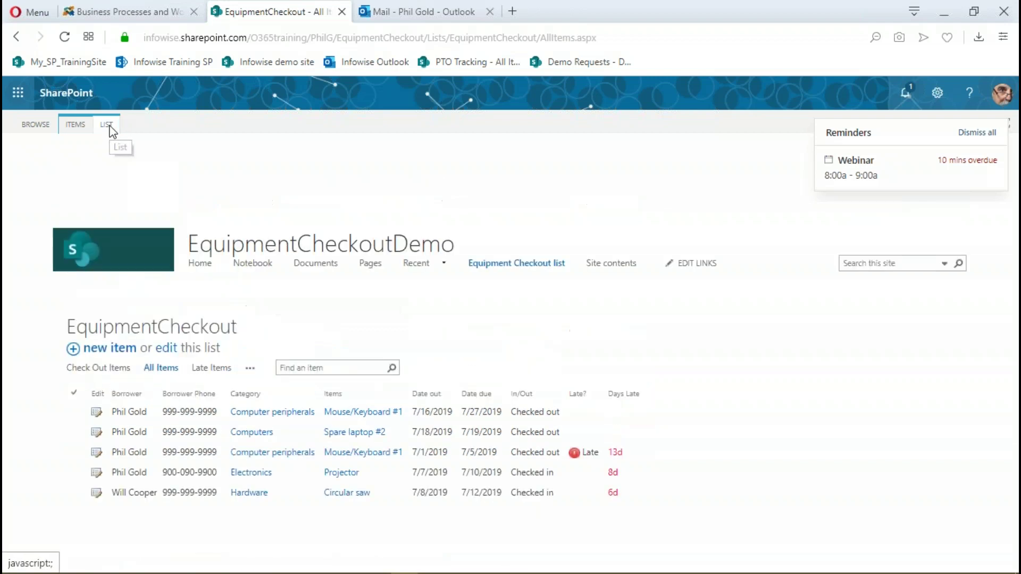
{"action": "left_click", "coordinate": [237, 171]}
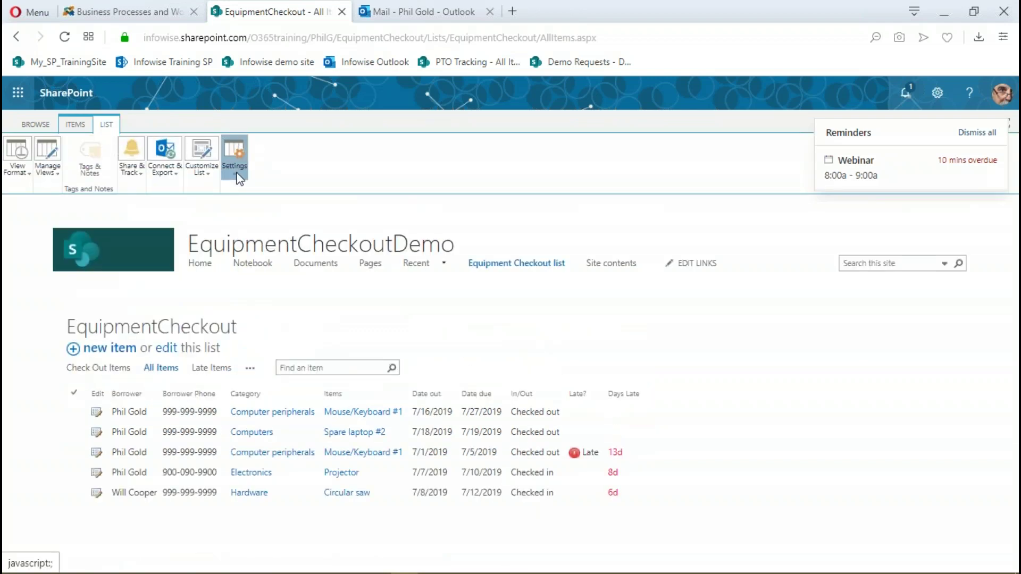
{"action": "left_click", "coordinate": [267, 203]}
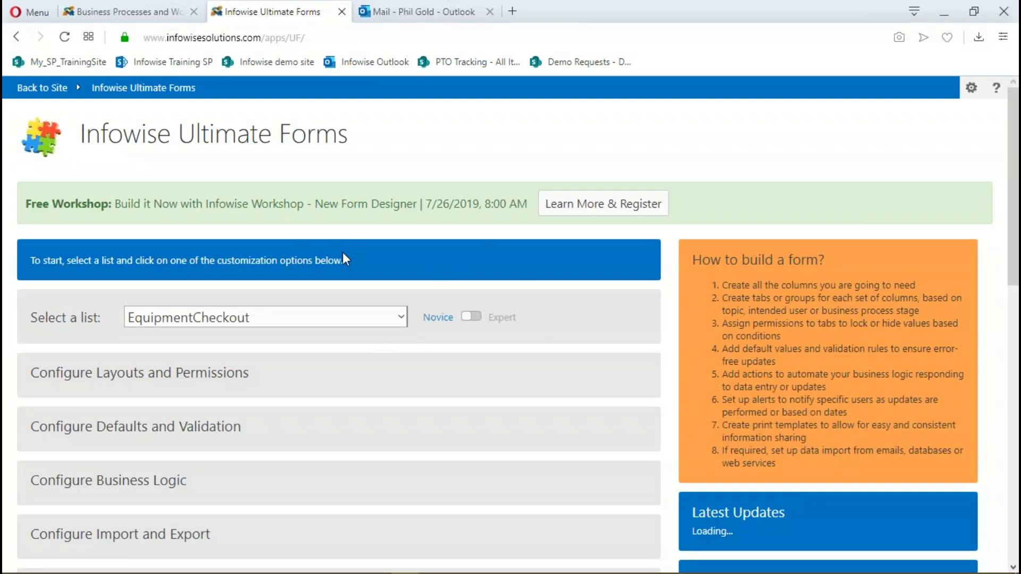
{"action": "scroll", "coordinate": [334, 245], "scroll_direction": "down", "scroll_amount": 3}
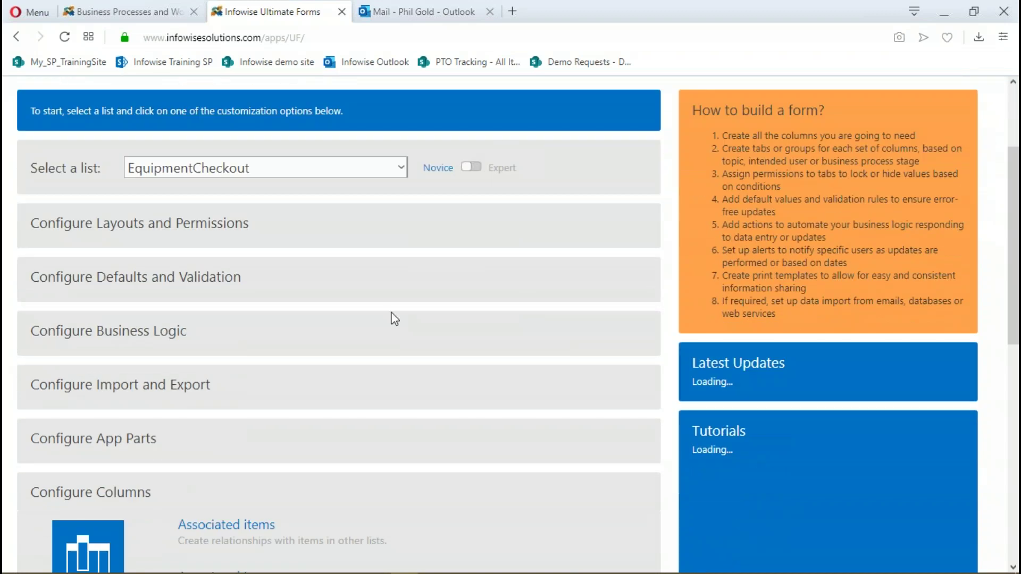
{"action": "scroll", "coordinate": [416, 357], "scroll_direction": "down", "scroll_amount": 5}
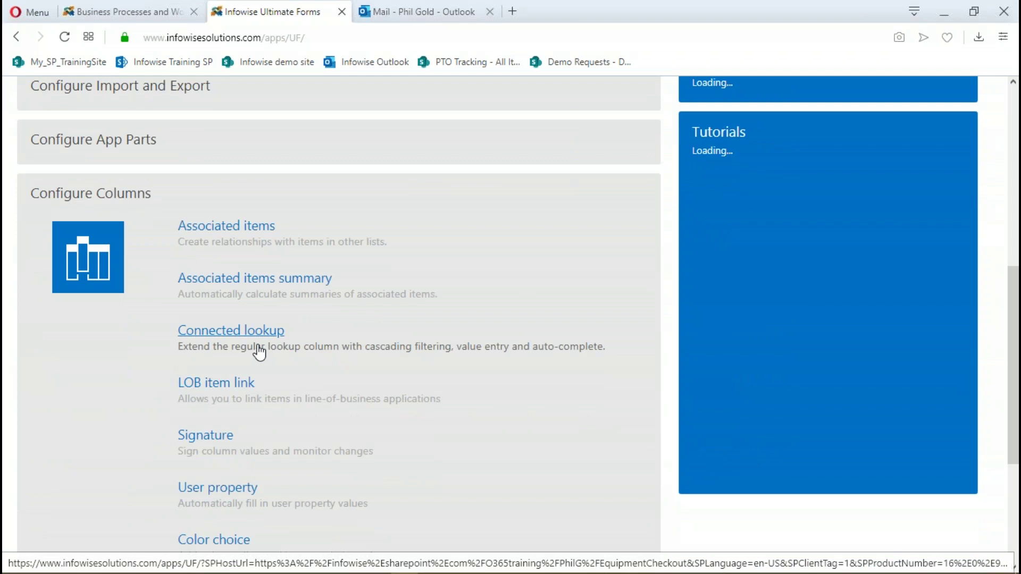
{"action": "scroll", "coordinate": [260, 352], "scroll_direction": "down", "scroll_amount": 4}
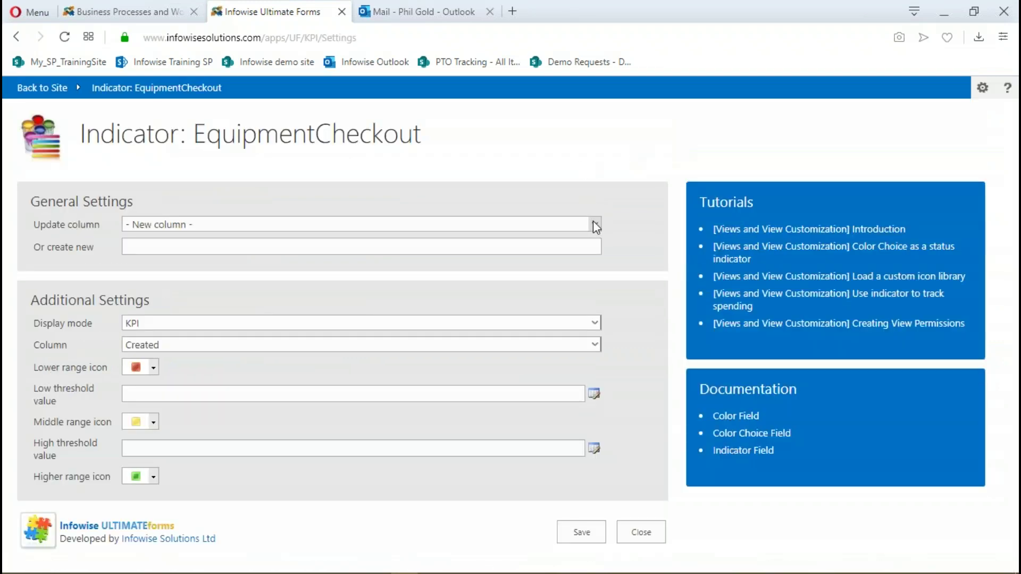
Set the indicator's Update column to Days Late and check the Display mode options
{"action": "left_click", "coordinate": [594, 223]}
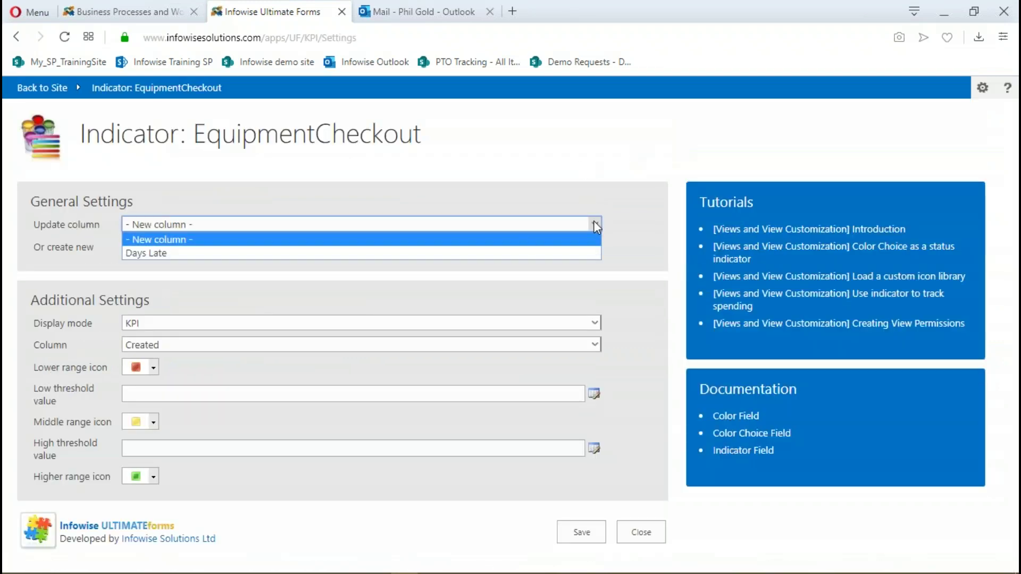
{"action": "left_click", "coordinate": [272, 253]}
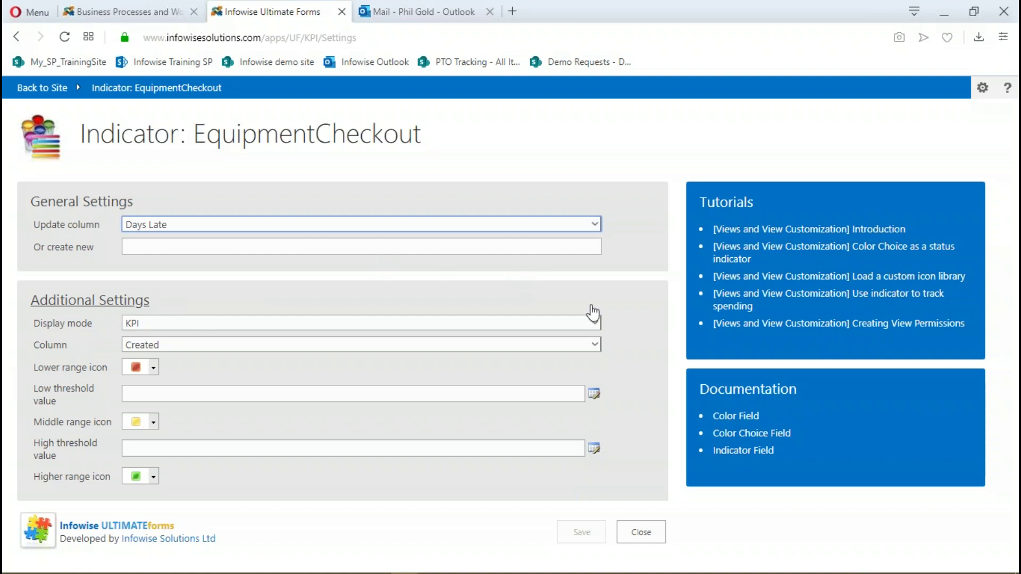
{"action": "left_click", "coordinate": [595, 325]}
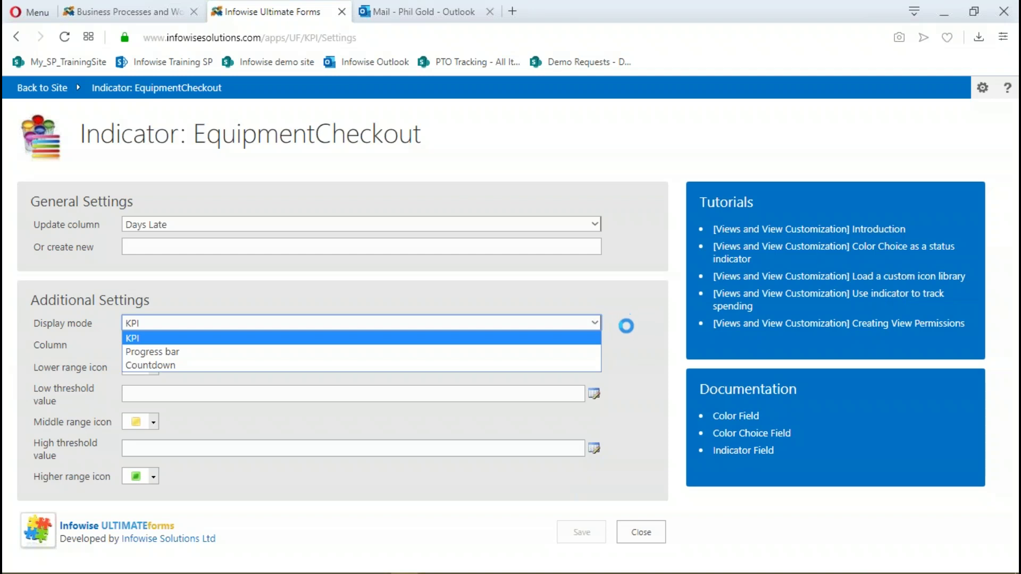
{"action": "left_click", "coordinate": [622, 317]}
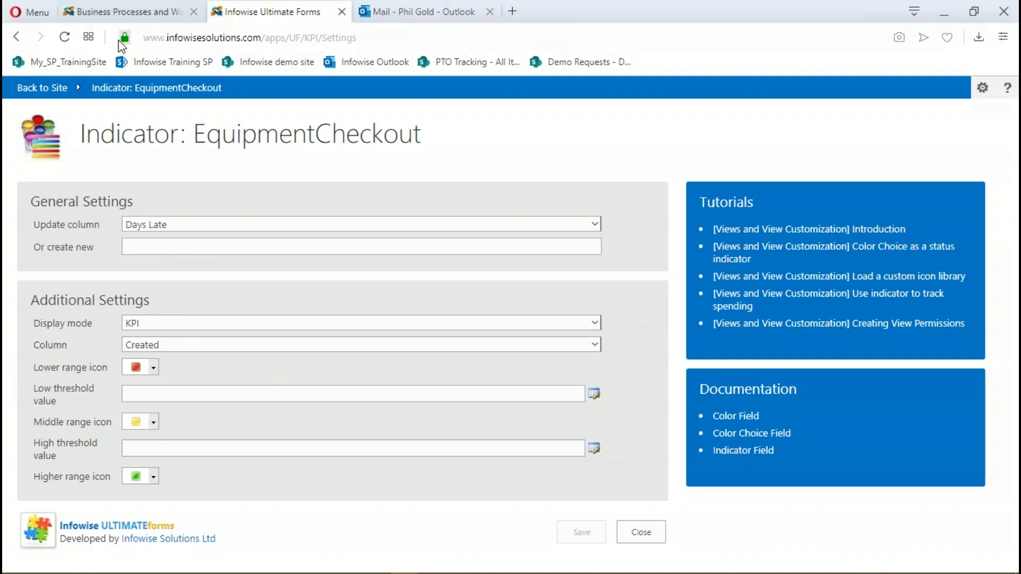
Reload the page and reselect Days Late to show its Countdown settings from [Date due]
{"action": "left_click", "coordinate": [69, 39]}
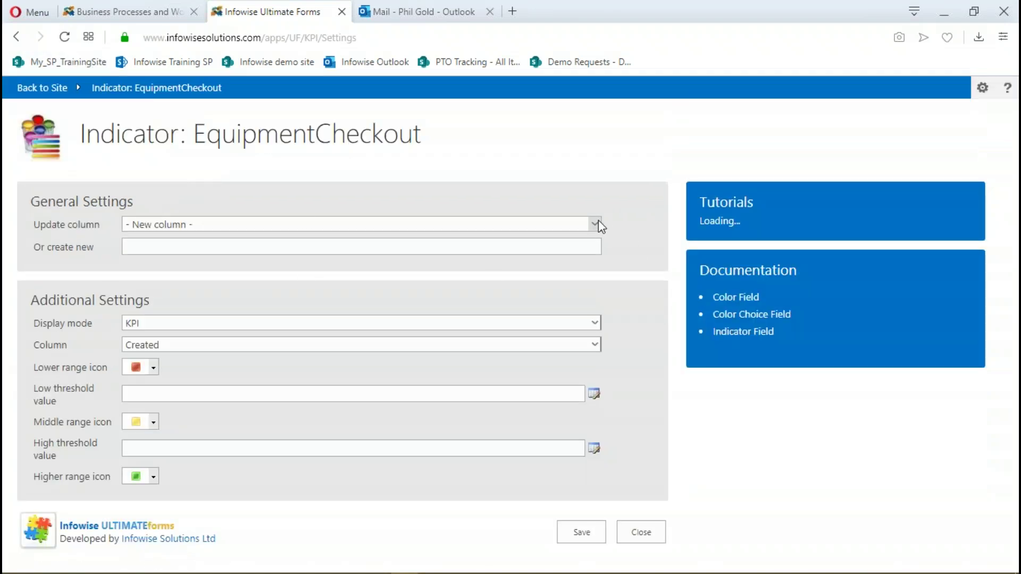
{"action": "left_click", "coordinate": [594, 224]}
{"action": "left_click", "coordinate": [329, 254]}
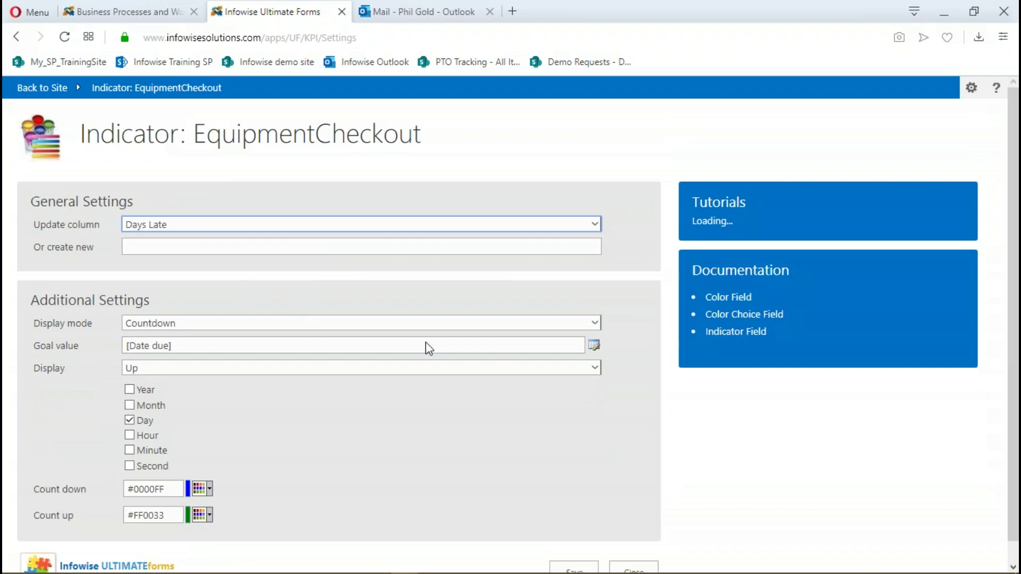
{"action": "scroll", "coordinate": [295, 421], "scroll_direction": "down", "scroll_amount": 1}
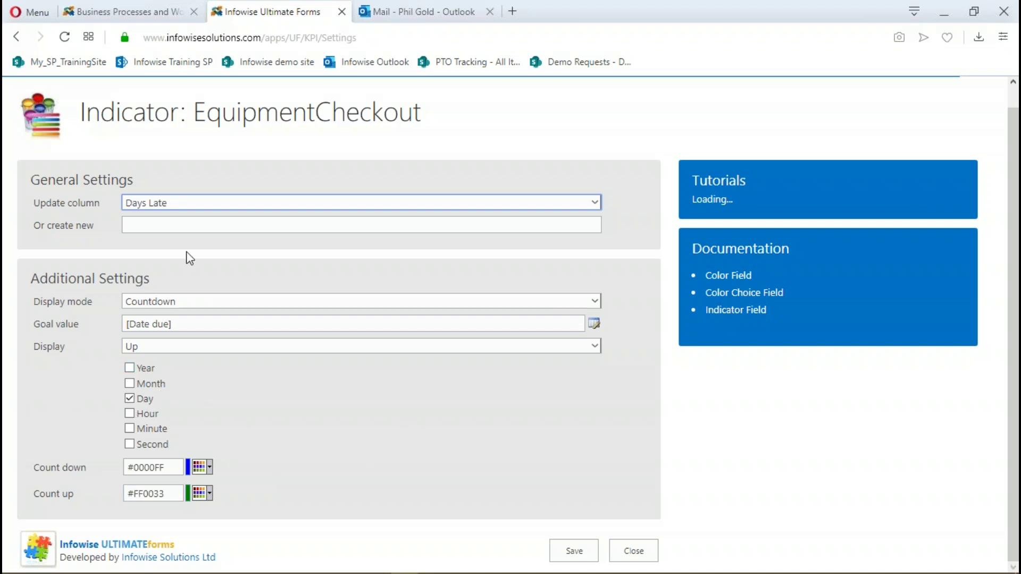
Close the indicator settings, return to the Equipment Checkout list, and switch to Check Out Items view
{"action": "left_click", "coordinate": [635, 552]}
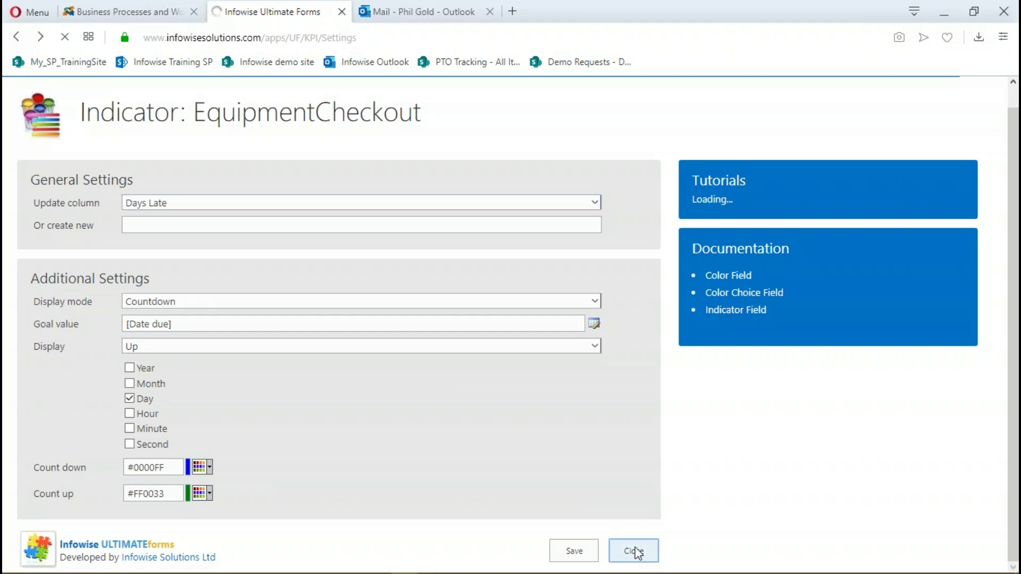
{"action": "scroll", "coordinate": [187, 201], "scroll_direction": "up", "scroll_amount": 6}
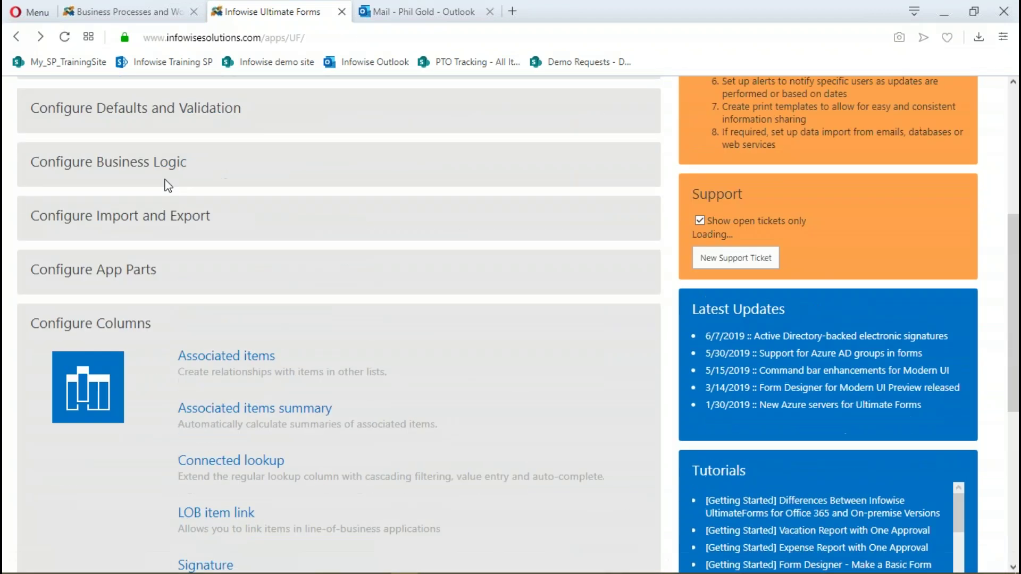
{"action": "scroll", "coordinate": [188, 201], "scroll_direction": "up", "scroll_amount": 6}
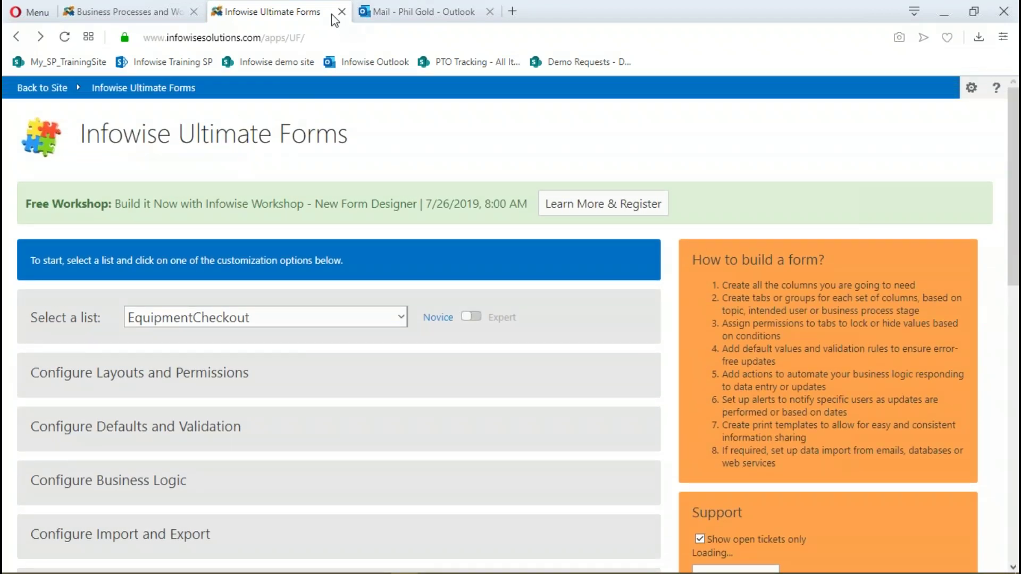
{"action": "left_click", "coordinate": [44, 89]}
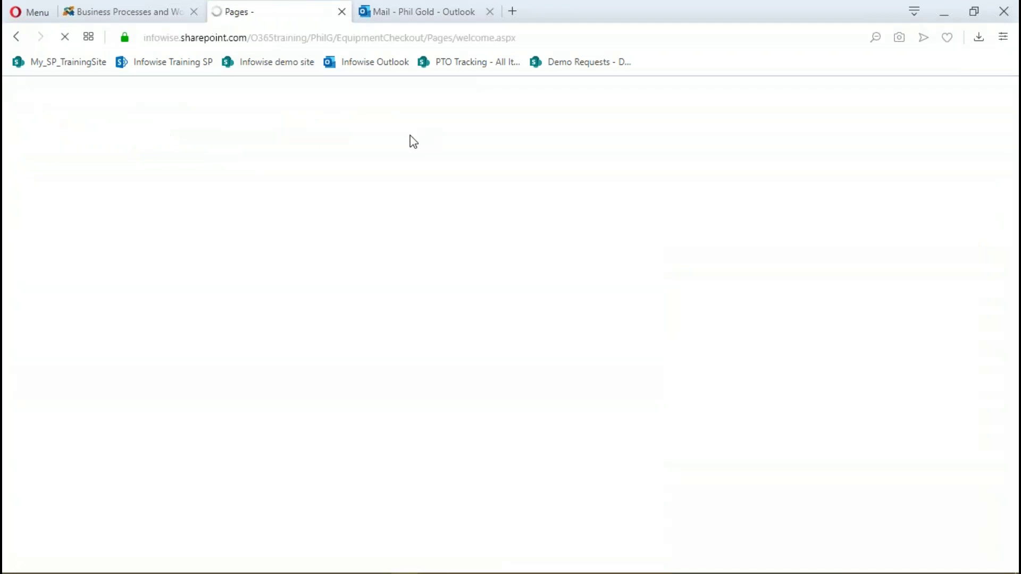
{"action": "left_click", "coordinate": [503, 201]}
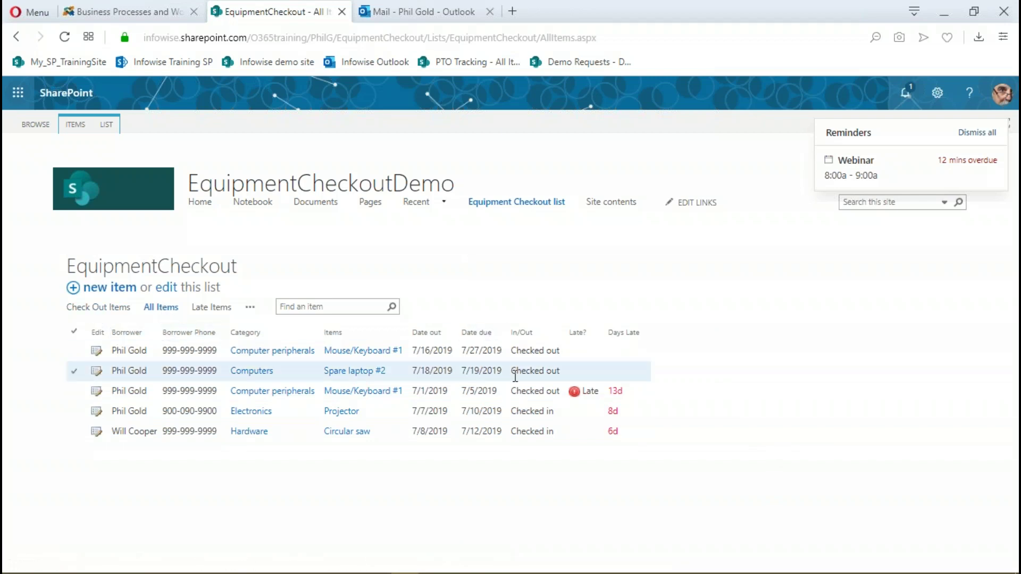
{"action": "left_click", "coordinate": [112, 308]}
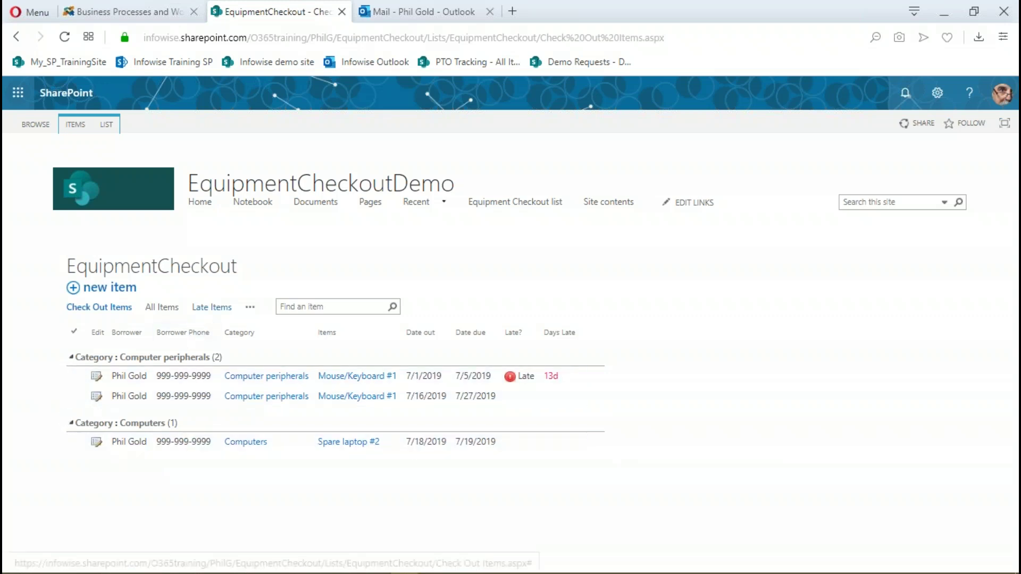
Look over the Late Items view, then put the EquipmentCheckout list back on All Items
{"action": "left_click", "coordinate": [210, 308]}
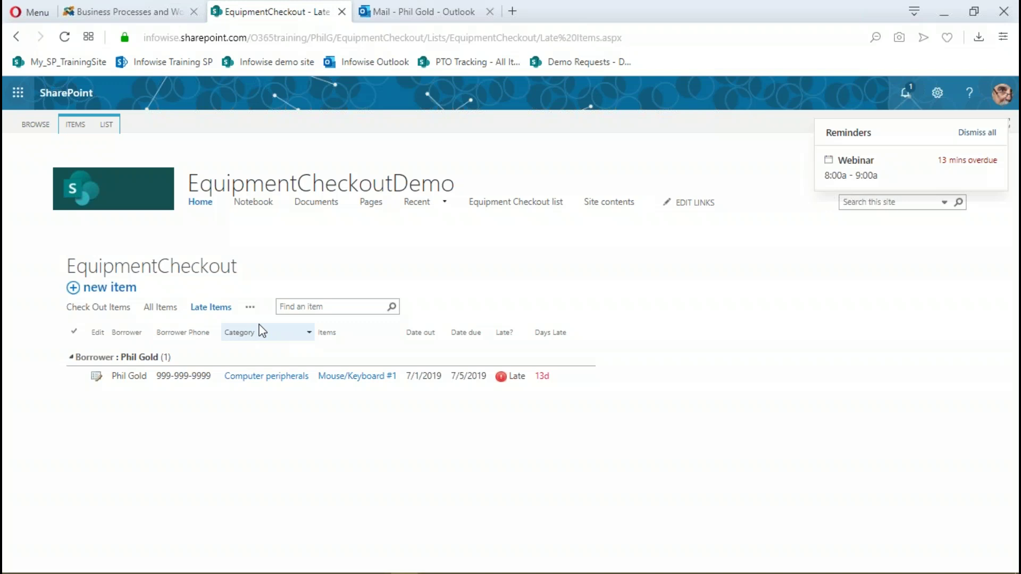
{"action": "left_click", "coordinate": [152, 309]}
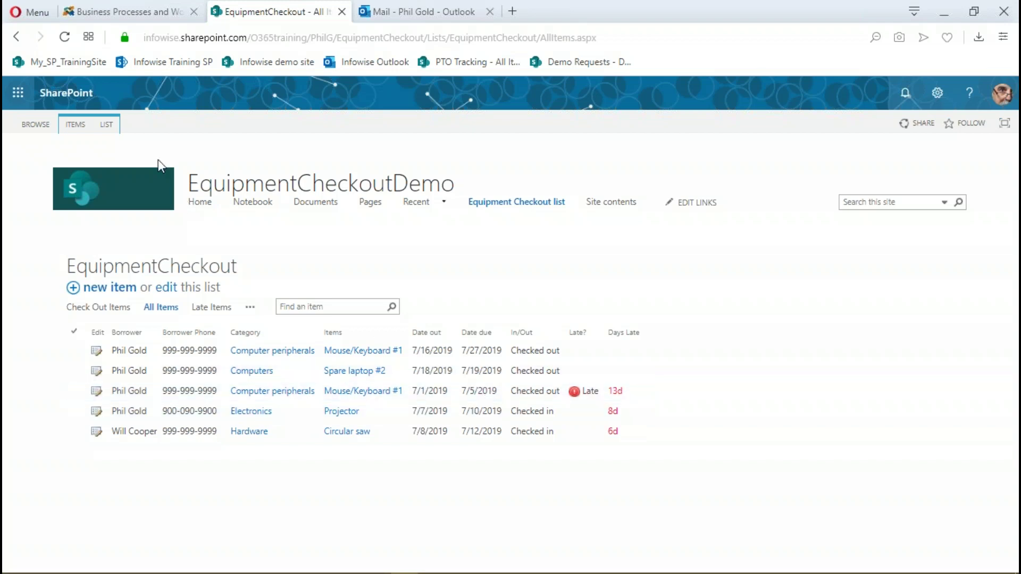
Duplicate the list tab and open EquipmentCheckout's Actions page under Configure Business Logic
{"action": "right_click", "coordinate": [315, 10]}
{"action": "left_click", "coordinate": [357, 91]}
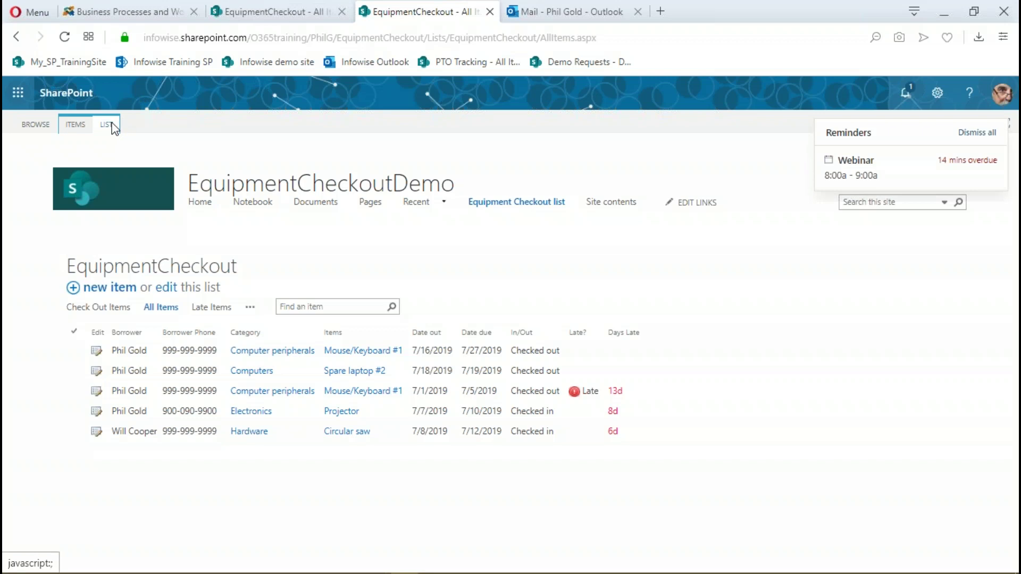
{"action": "left_click", "coordinate": [107, 124]}
{"action": "left_click", "coordinate": [232, 169]}
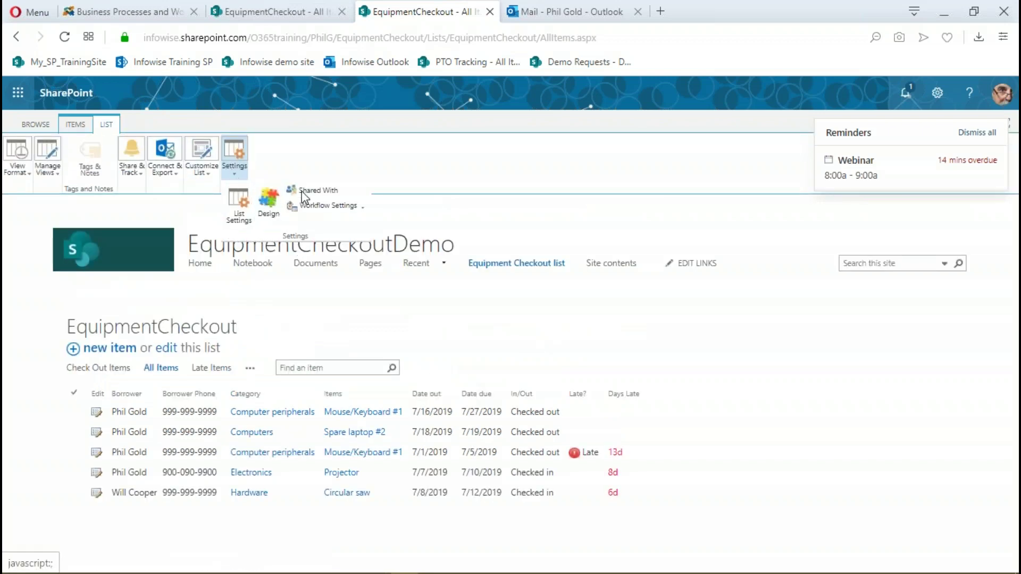
{"action": "left_click", "coordinate": [285, 221]}
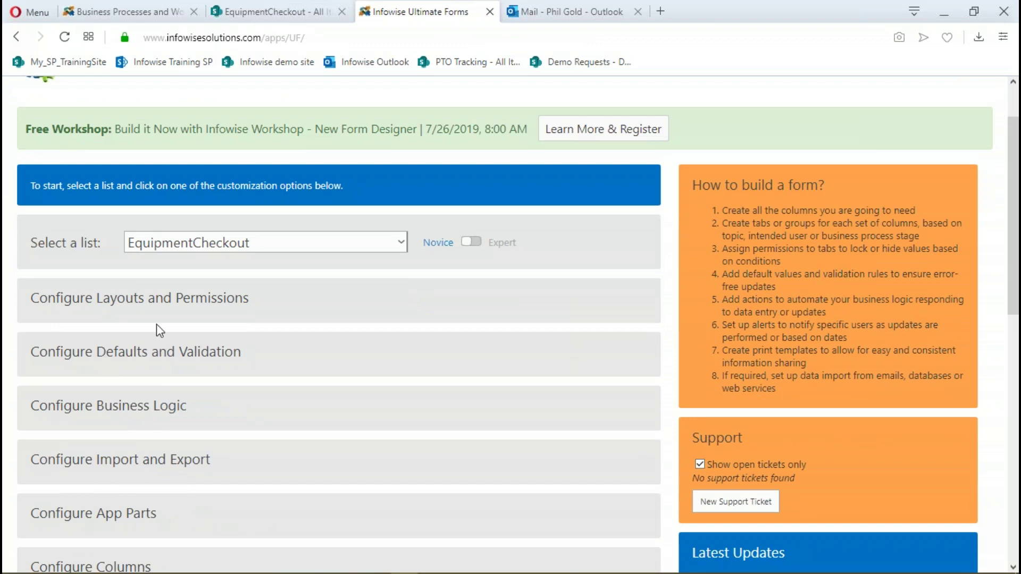
{"action": "left_click", "coordinate": [133, 411]}
{"action": "scroll", "coordinate": [291, 349], "scroll_direction": "down", "scroll_amount": 1}
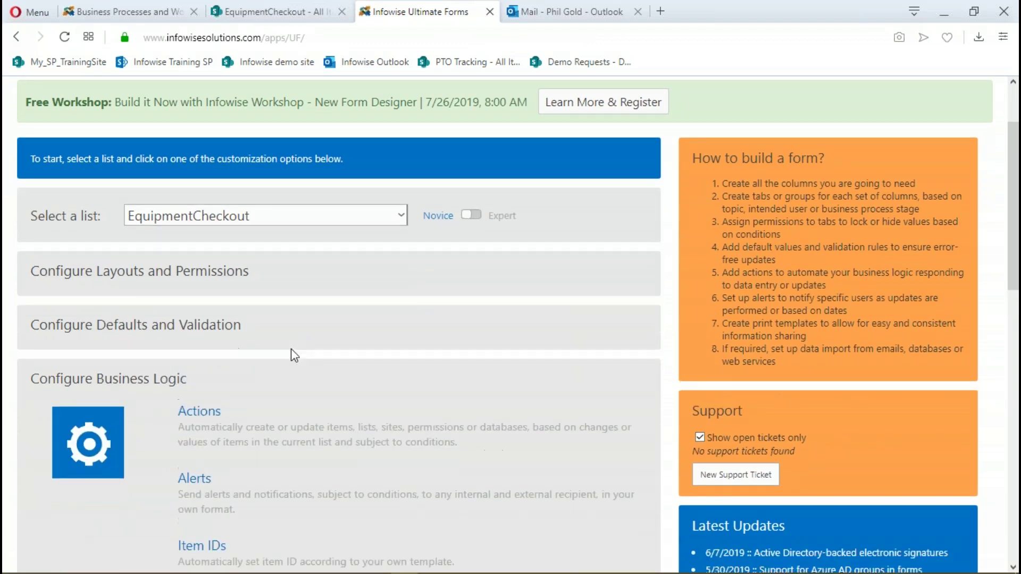
{"action": "left_click", "coordinate": [213, 371]}
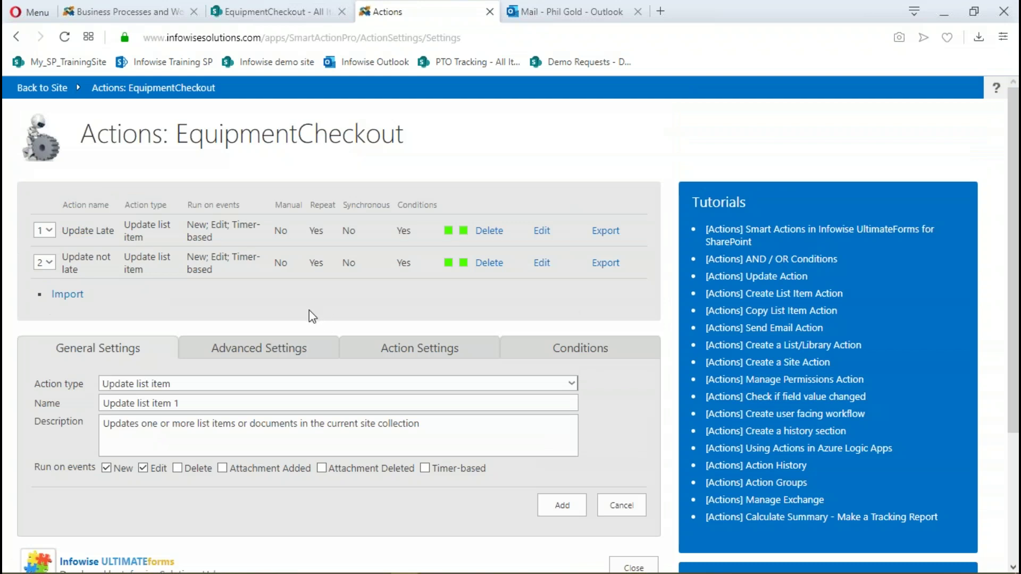
Inspect Update Late's action settings, then open Update not late, which applies when In/Out is Checked in
{"action": "left_click", "coordinate": [541, 231]}
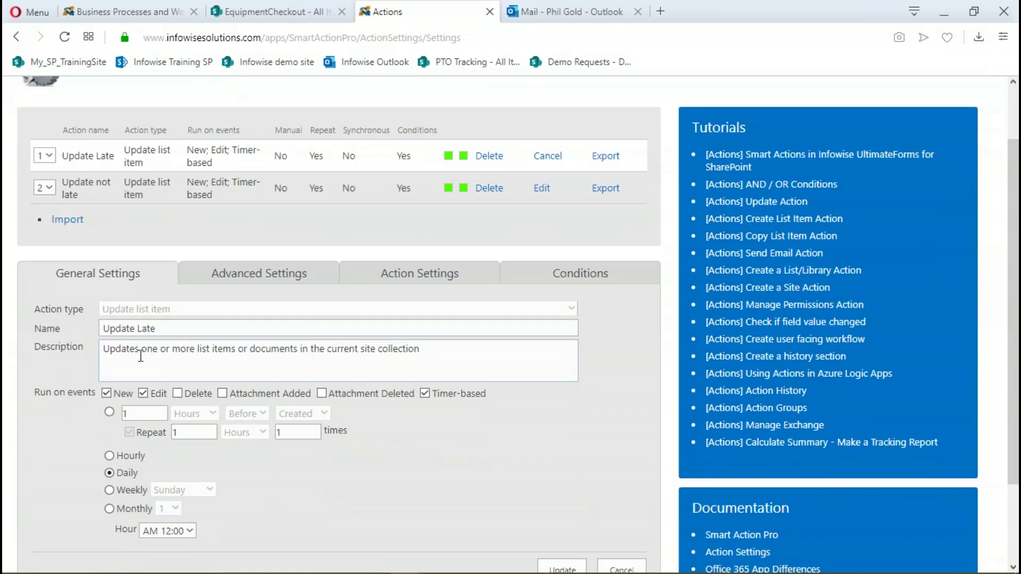
{"action": "left_click", "coordinate": [381, 275]}
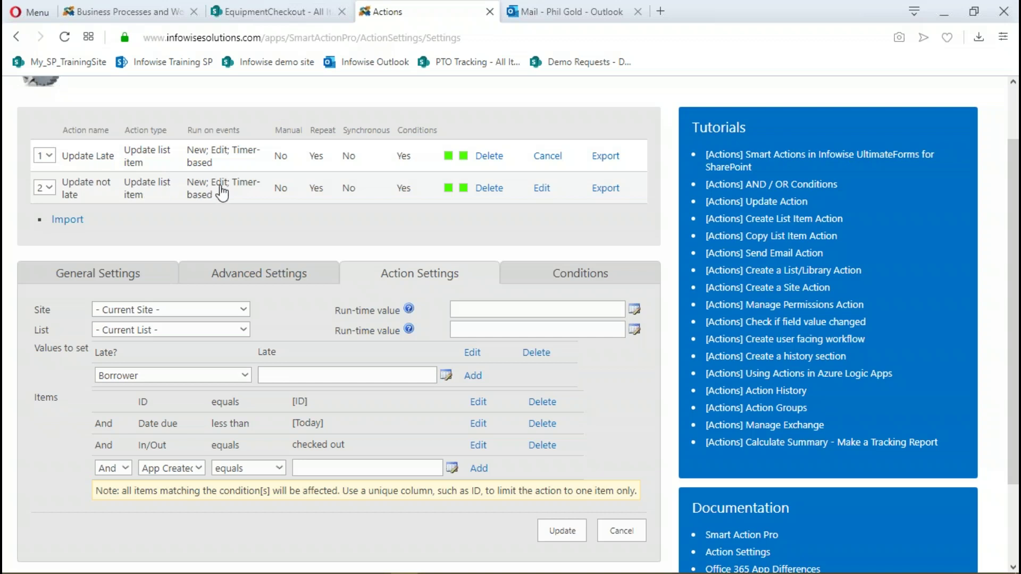
{"action": "left_click", "coordinate": [542, 188]}
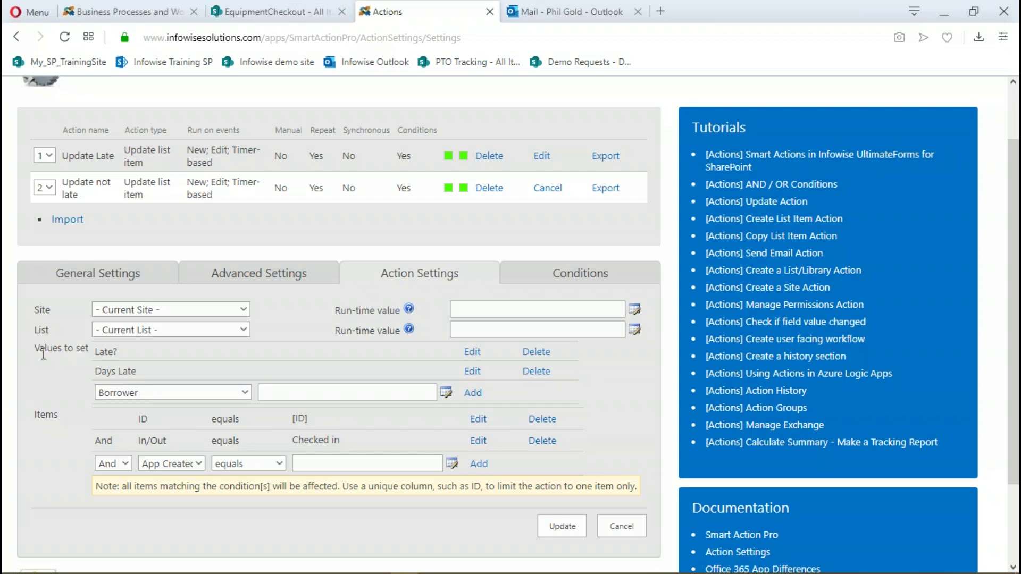
{"action": "scroll", "coordinate": [258, 253], "scroll_direction": "up", "scroll_amount": 2}
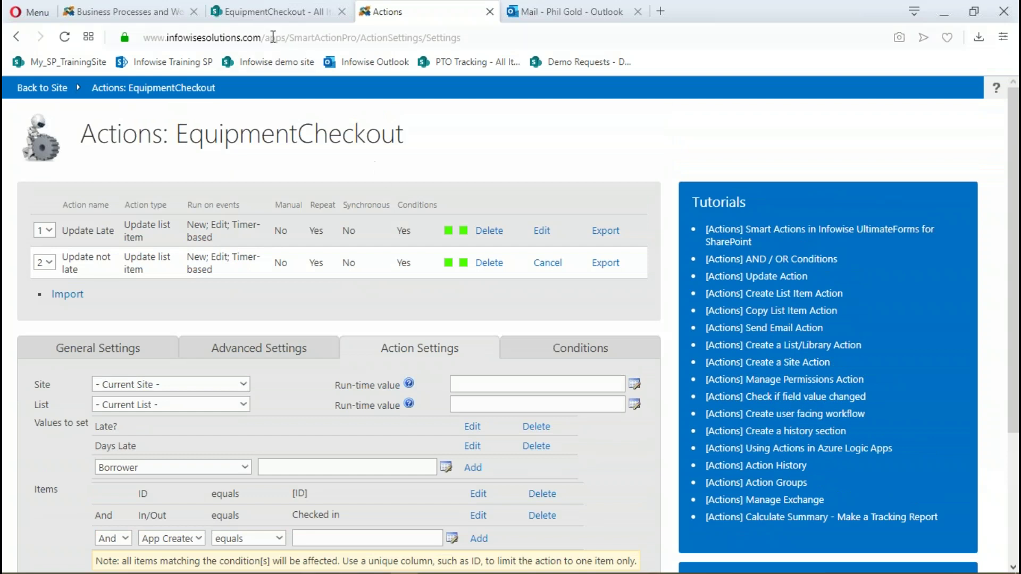
Preview the new-item form in the EquipmentCheckout tab, then return to the Actions tab
{"action": "left_click", "coordinate": [279, 16]}
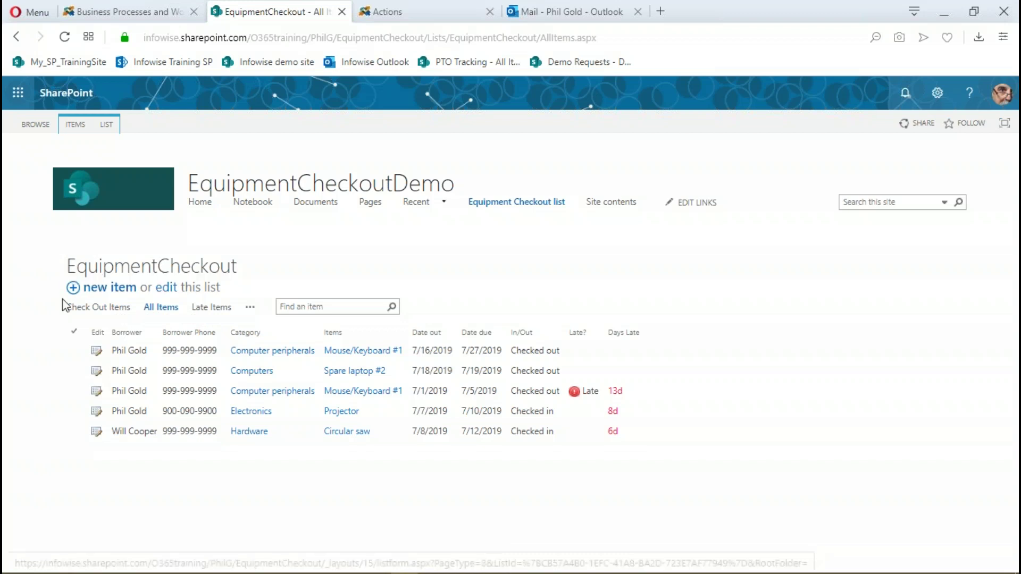
{"action": "left_click", "coordinate": [79, 289]}
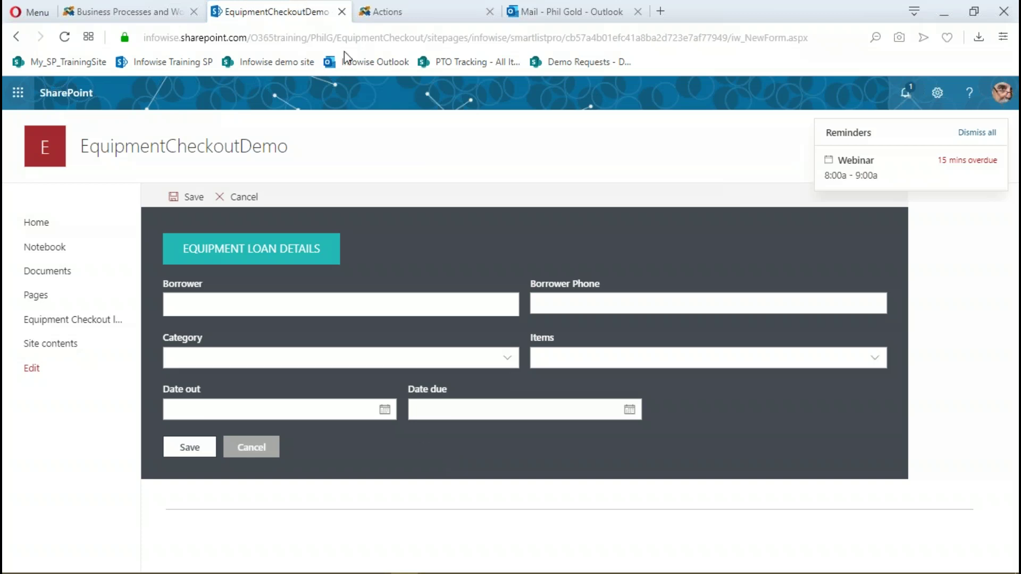
{"action": "left_click", "coordinate": [424, 21]}
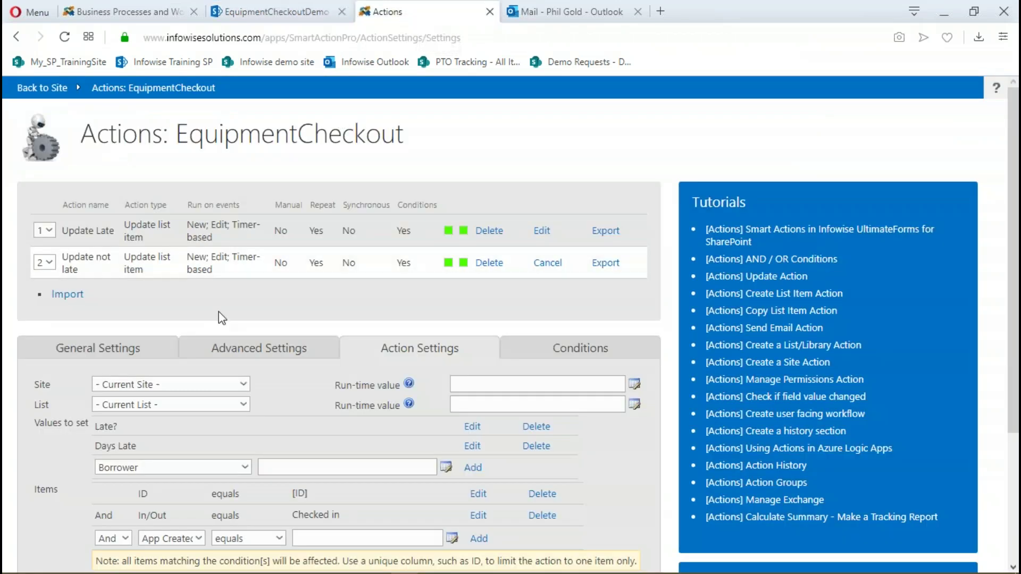
Close the action settings and launch the Form Designer from Configure Layouts and Permissions
{"action": "scroll", "coordinate": [649, 441], "scroll_direction": "down", "scroll_amount": 1}
{"action": "scroll", "coordinate": [649, 441], "scroll_direction": "down", "scroll_amount": 3}
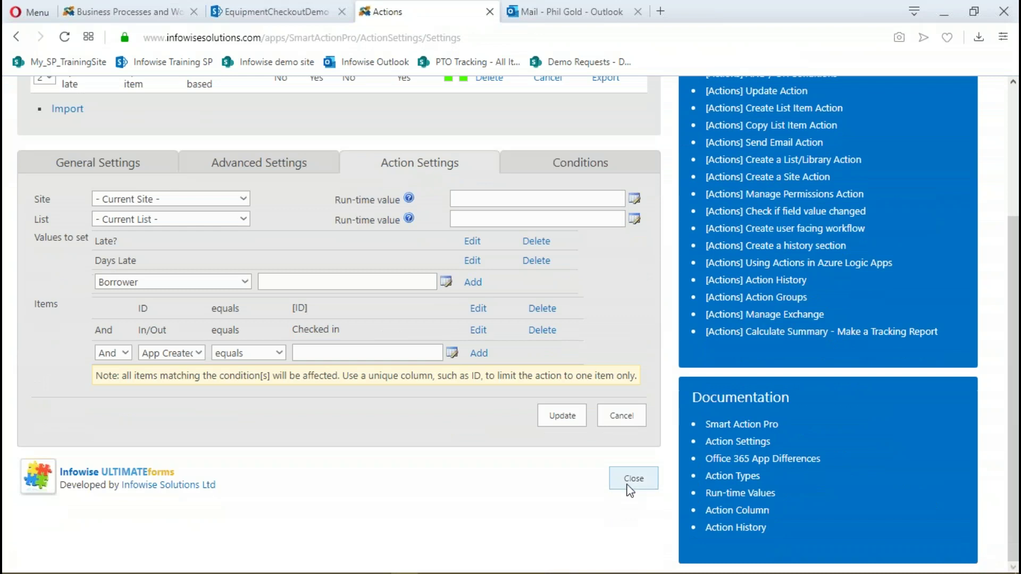
{"action": "left_click", "coordinate": [632, 480]}
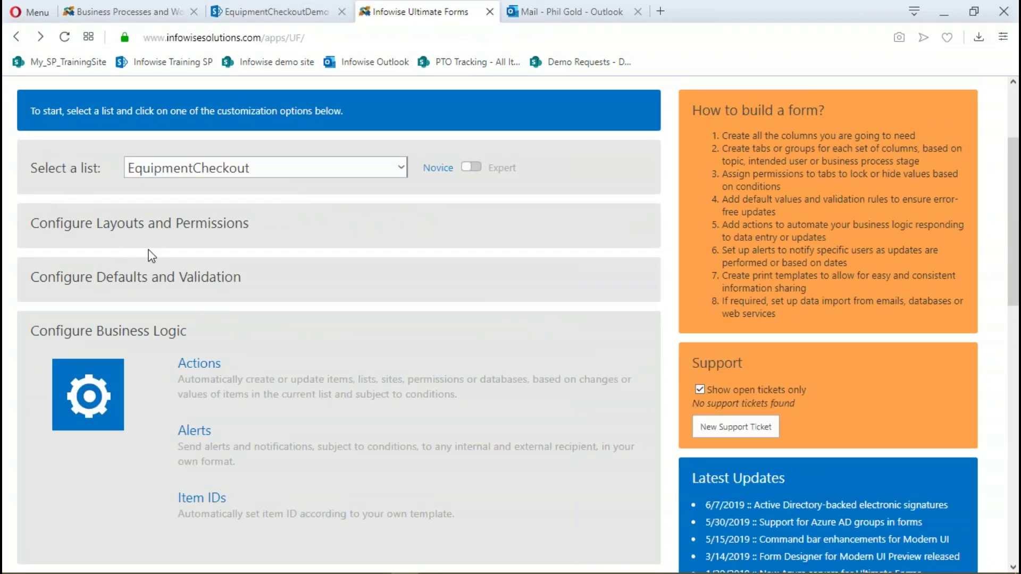
{"action": "left_click", "coordinate": [142, 227]}
{"action": "left_click", "coordinate": [265, 271]}
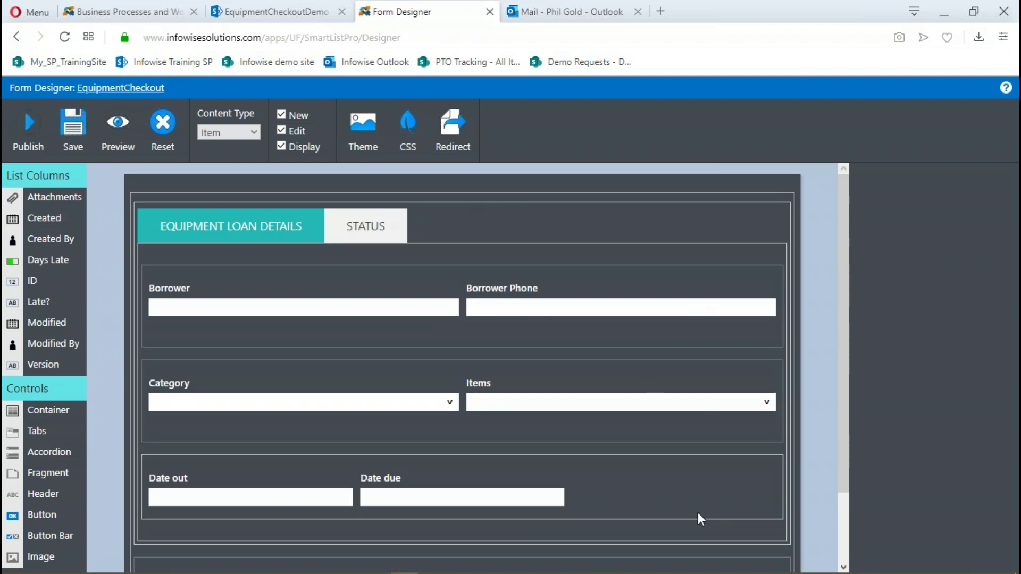
Select the form's tab control to show its Impact theme and two tabs in the properties panel
{"action": "left_click", "coordinate": [455, 204]}
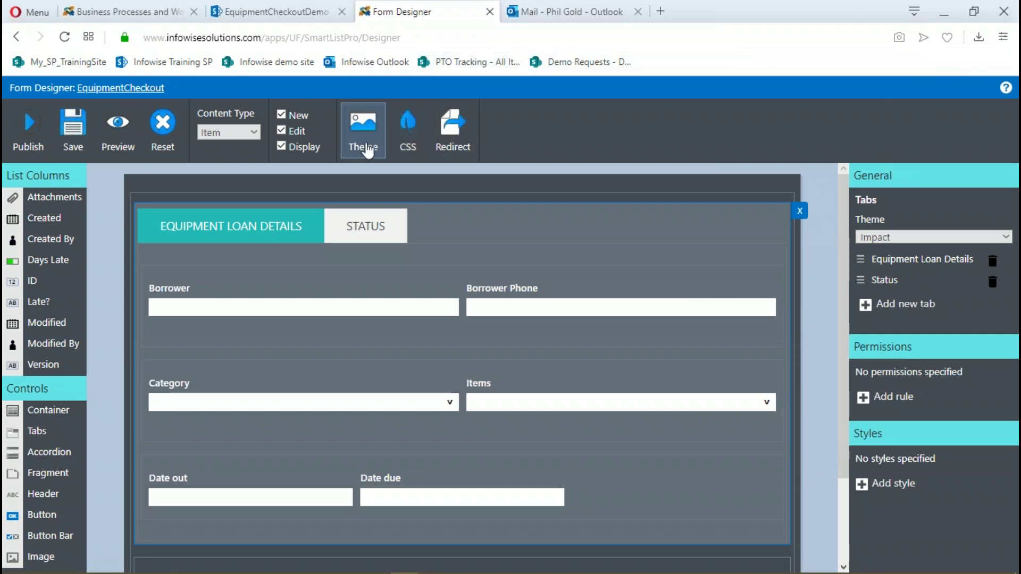
Preview the form's tabs in the Modern theme, then restore the Impact theme
{"action": "left_click", "coordinate": [363, 132]}
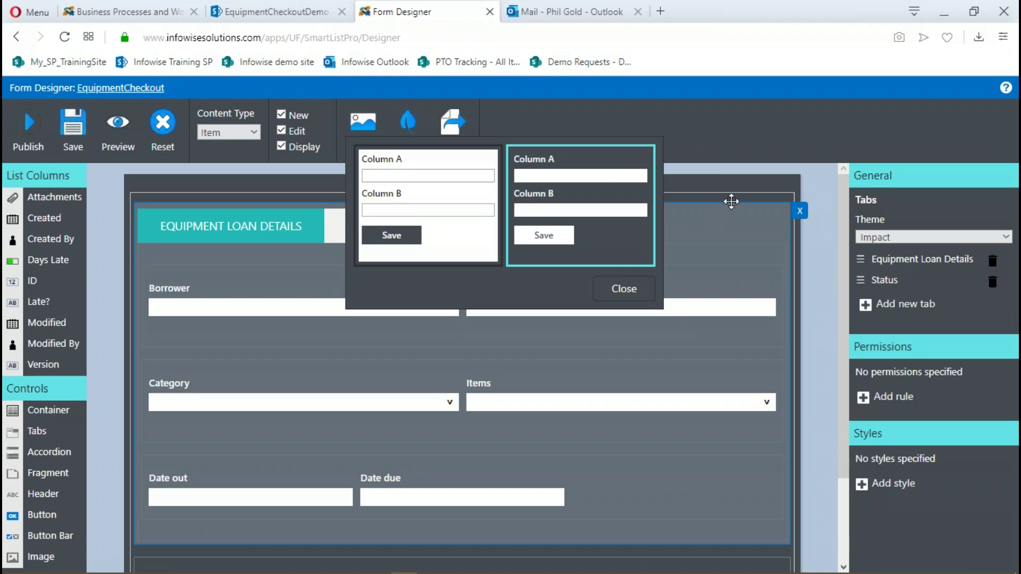
{"action": "left_click", "coordinate": [731, 196]}
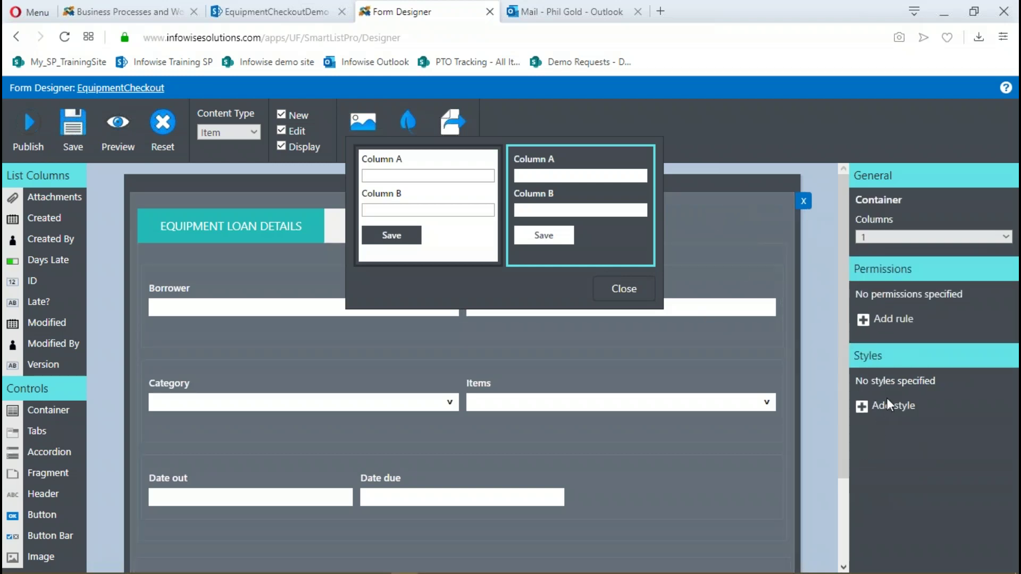
{"action": "left_click", "coordinate": [773, 211]}
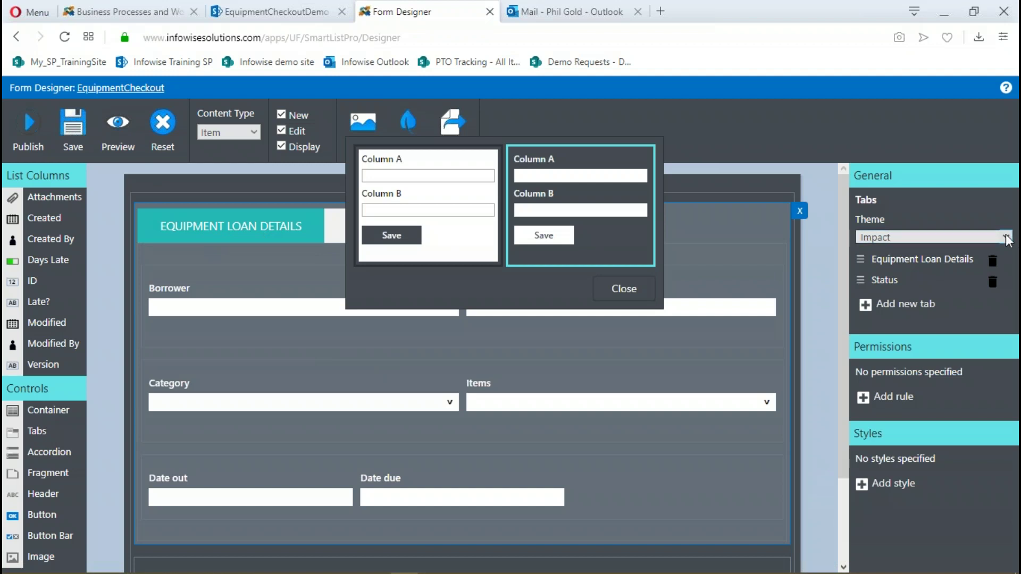
{"action": "left_click", "coordinate": [981, 235]}
{"action": "left_click", "coordinate": [908, 264]}
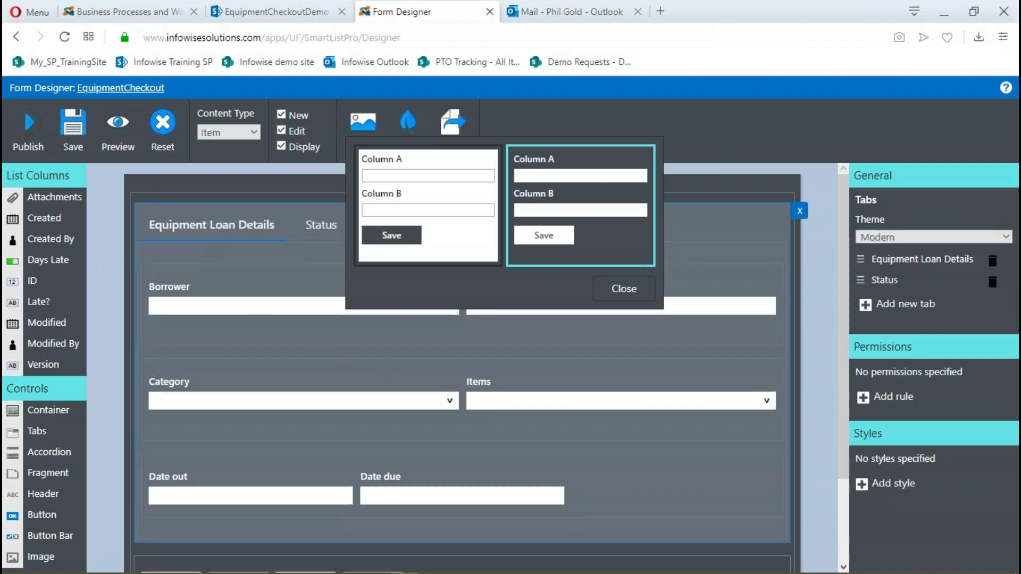
{"action": "left_click", "coordinate": [1005, 236]}
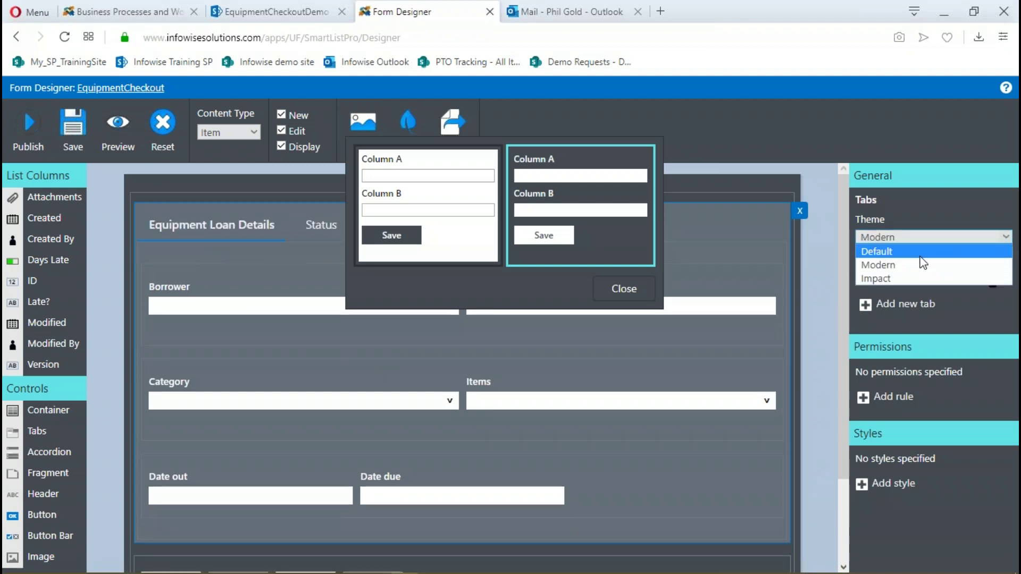
{"action": "left_click", "coordinate": [913, 278]}
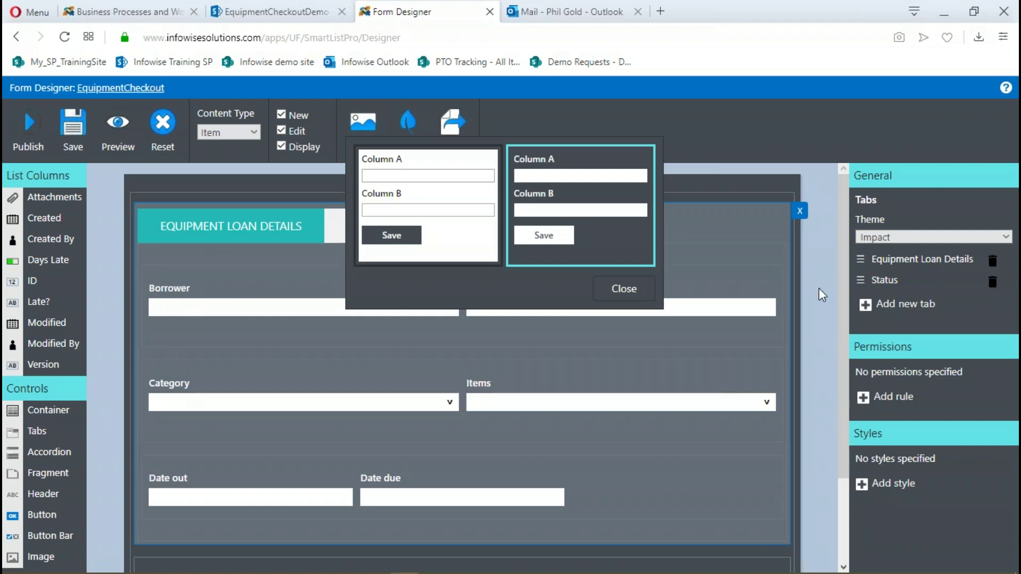
Move Borrower beside Borrower Phone, view the STATUS tab, and switch to the new-item form tab
{"action": "left_click", "coordinate": [246, 289]}
{"action": "mouse_move", "coordinate": [246, 289]}
{"action": "left_mouse_down"}
{"action": "mouse_move", "coordinate": [297, 365]}
{"action": "mouse_move", "coordinate": [269, 295]}
{"action": "mouse_move", "coordinate": [254, 298]}
{"action": "left_mouse_up"}
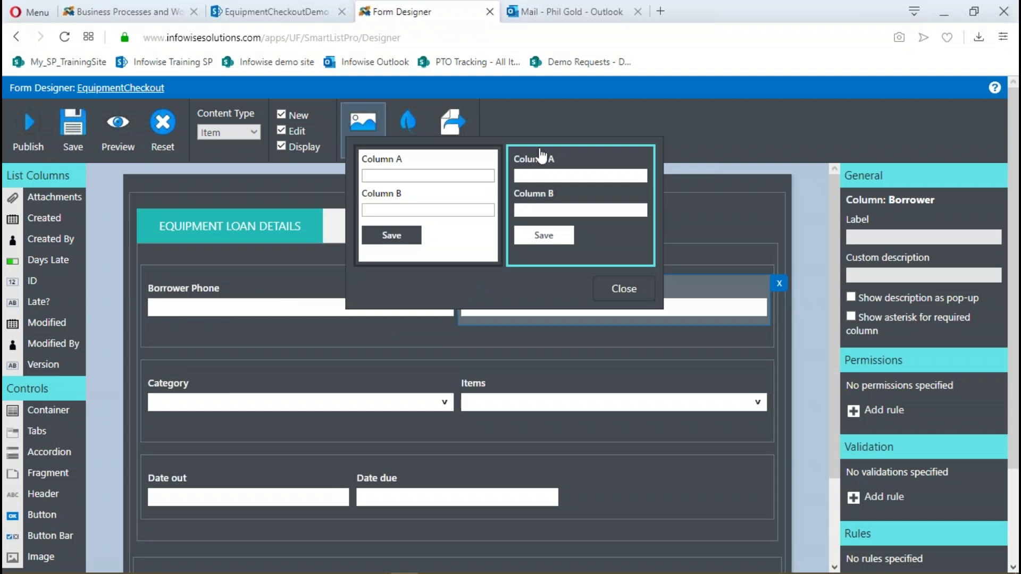
{"action": "left_click", "coordinate": [625, 291]}
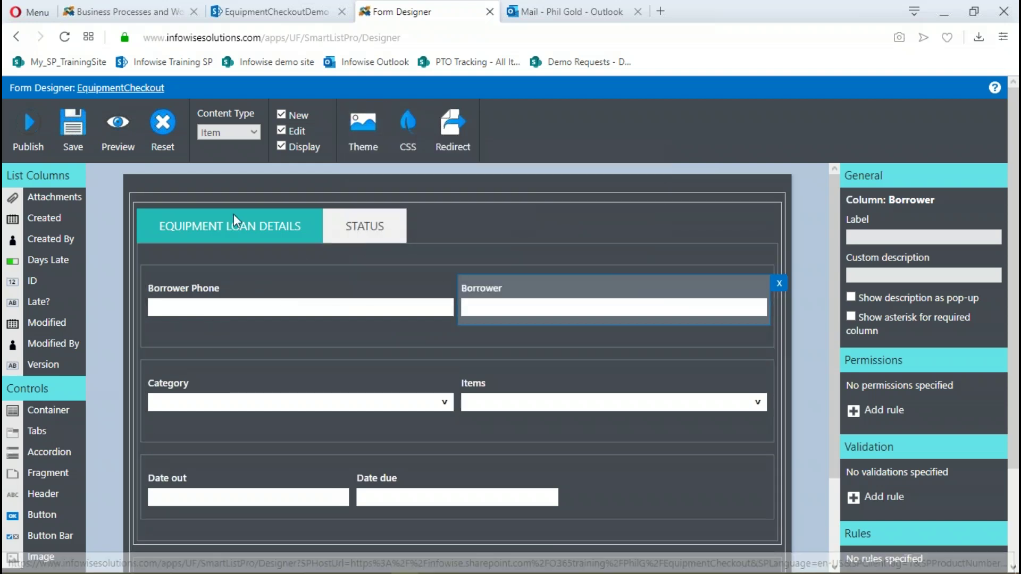
{"action": "left_click", "coordinate": [359, 231]}
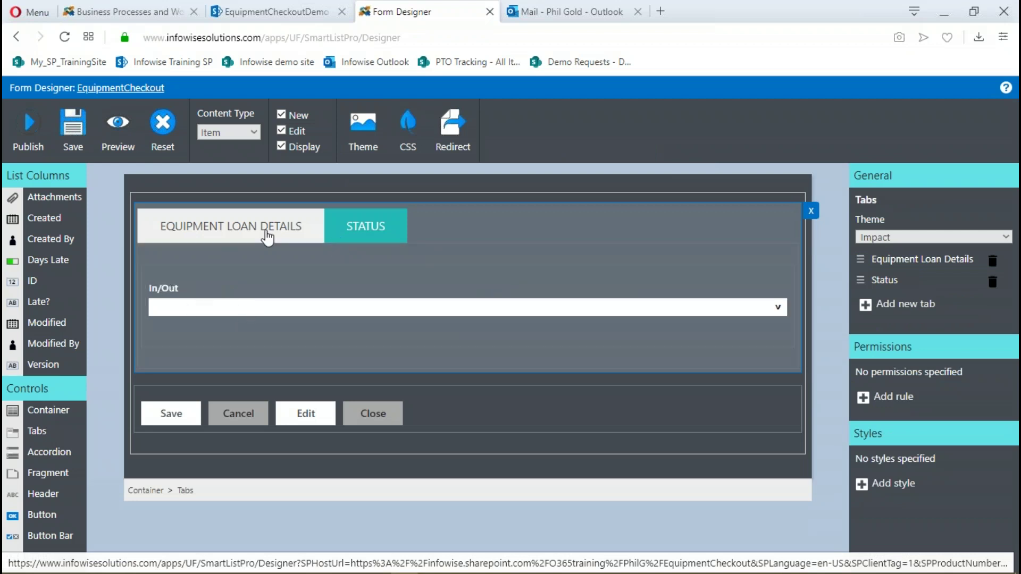
{"action": "left_click", "coordinate": [296, 15]}
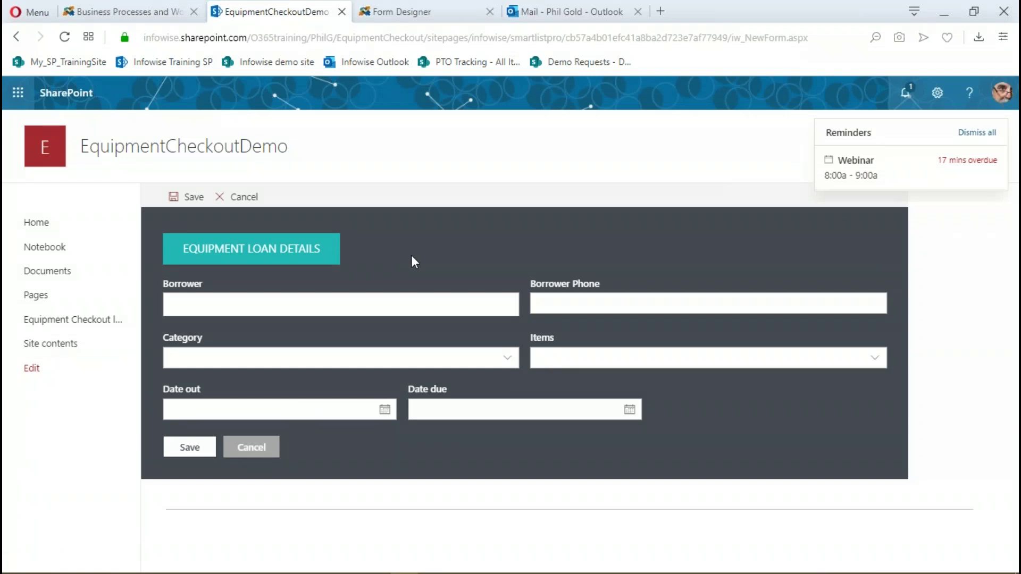
Cancel the new item, then set Spare laptop #2's In/Out to Checked in and save
{"action": "left_click", "coordinate": [977, 132]}
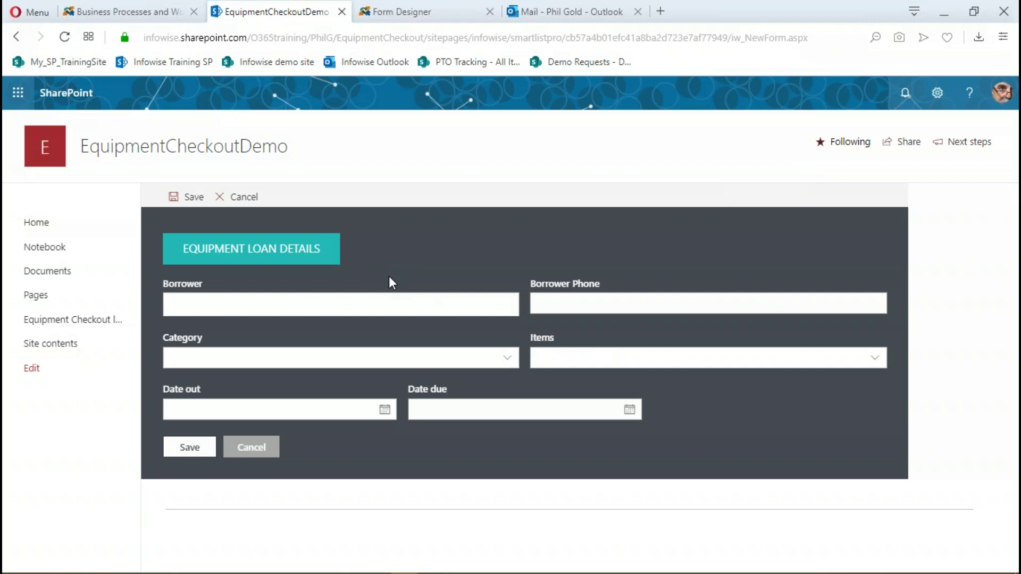
{"action": "left_click", "coordinate": [243, 198]}
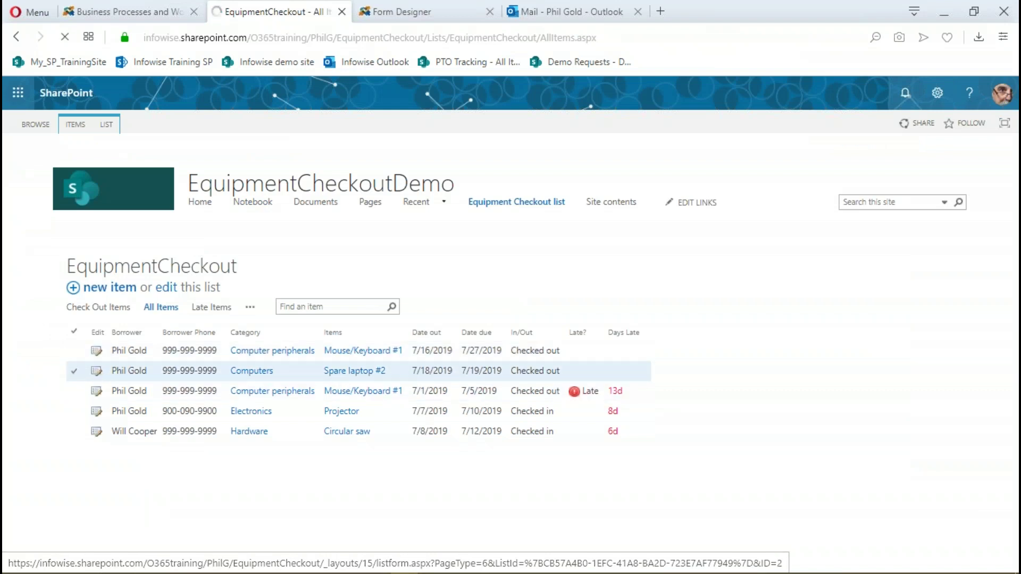
{"action": "left_click", "coordinate": [97, 370]}
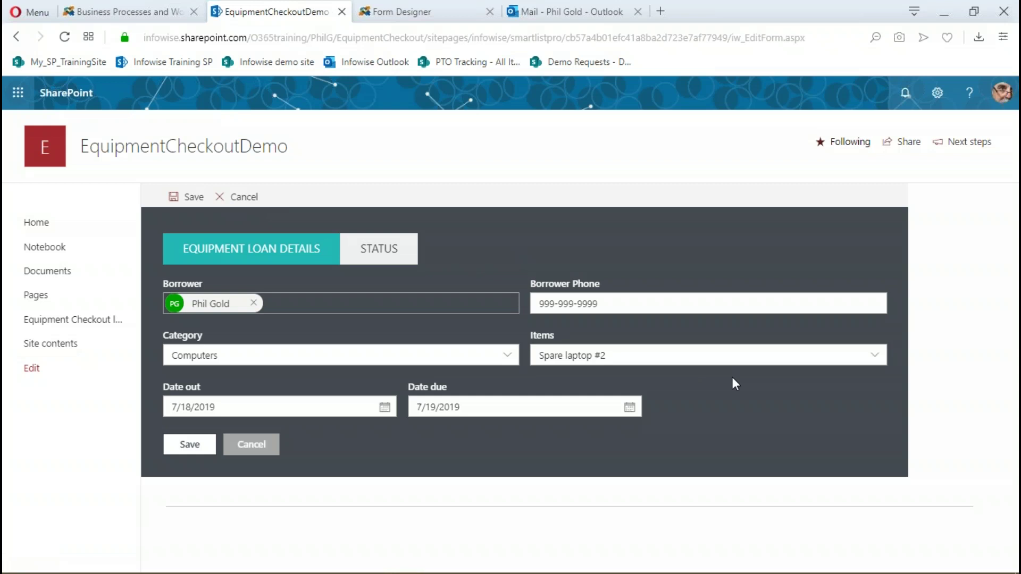
{"action": "left_click", "coordinate": [385, 252]}
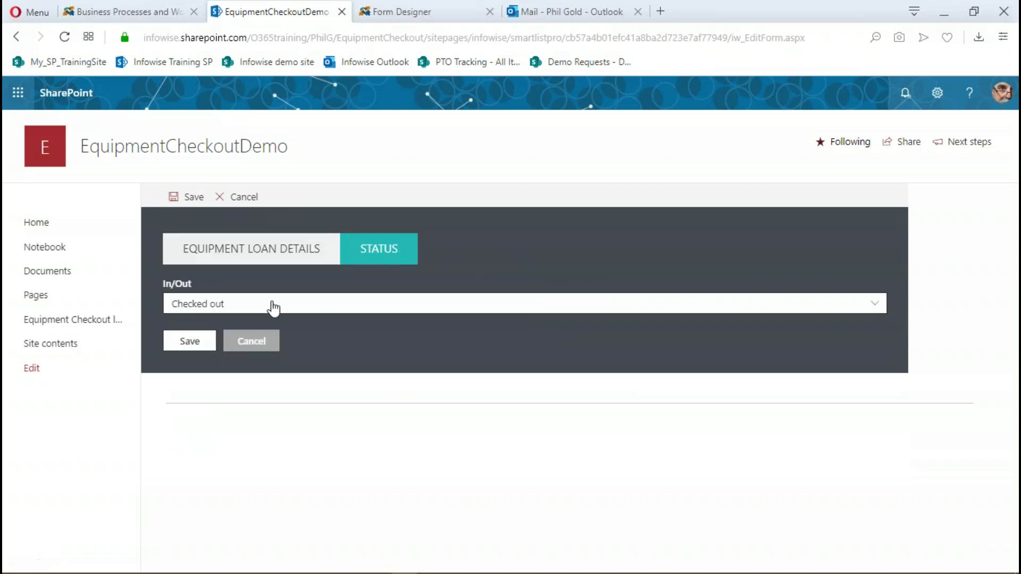
{"action": "left_click", "coordinate": [881, 307]}
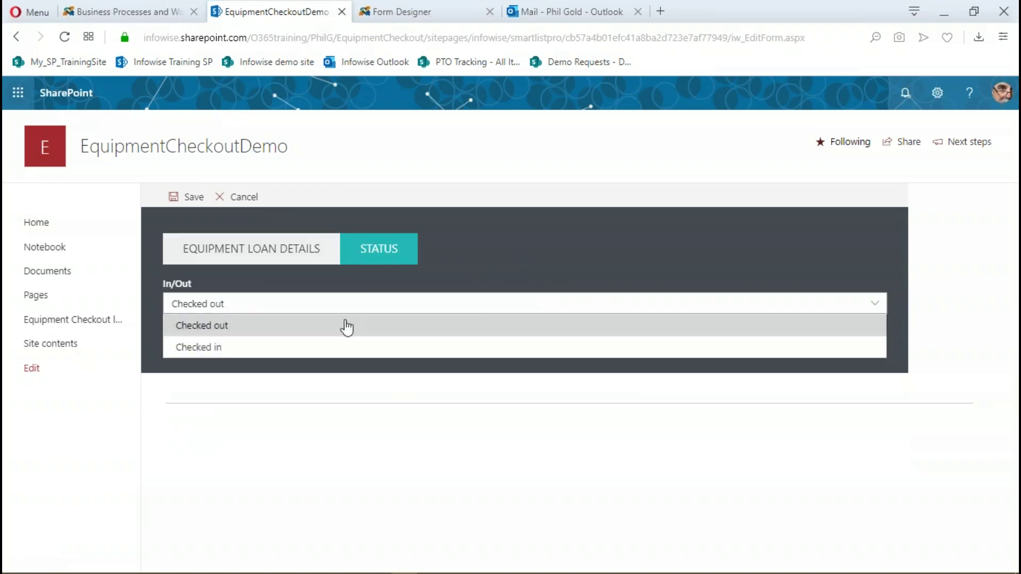
{"action": "left_click", "coordinate": [315, 348]}
{"action": "left_click", "coordinate": [184, 343]}
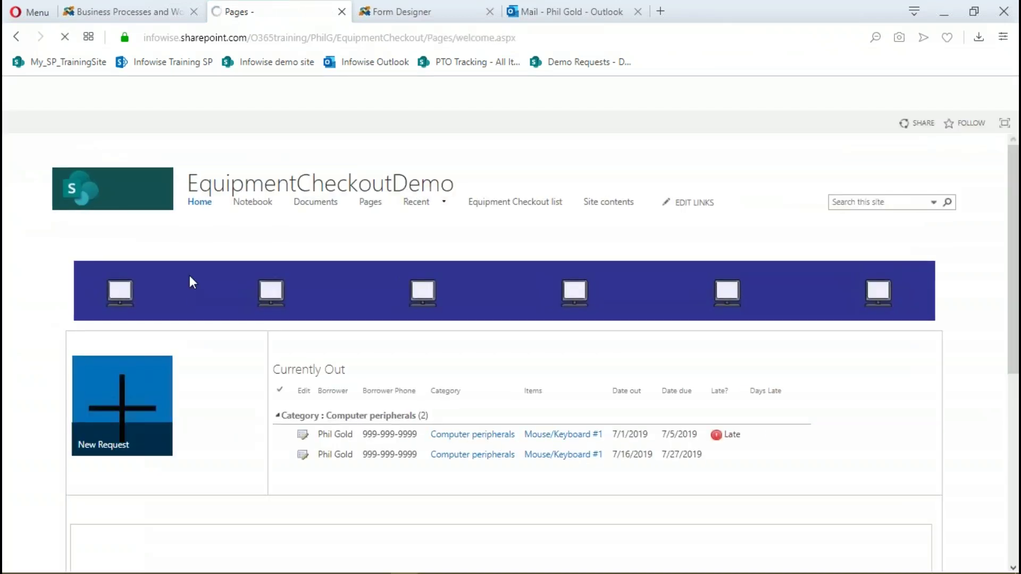
Open the Equipment Checkout list from the top navigation, where Spare laptop #2 shows Checked in
{"action": "left_click", "coordinate": [499, 204]}
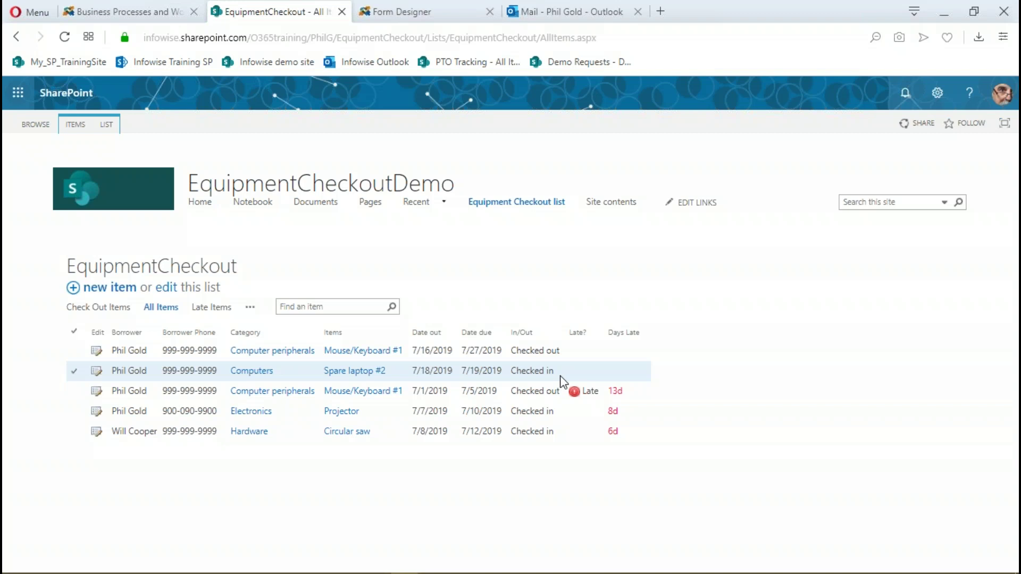
Leave the form designer without saving and open the EquipmentCheckout list's Alerts page
{"action": "left_click", "coordinate": [425, 17]}
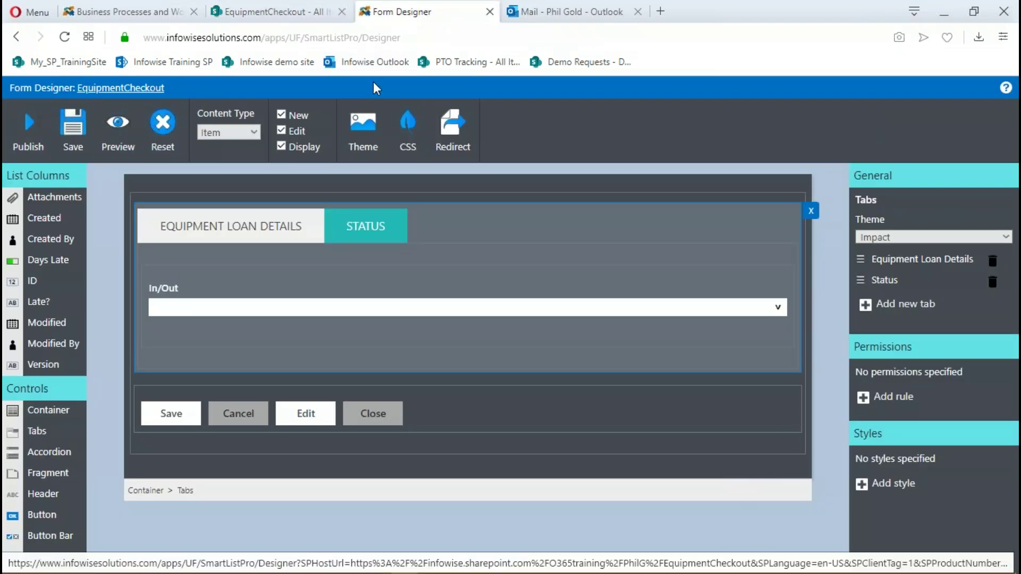
{"action": "left_click", "coordinate": [16, 36]}
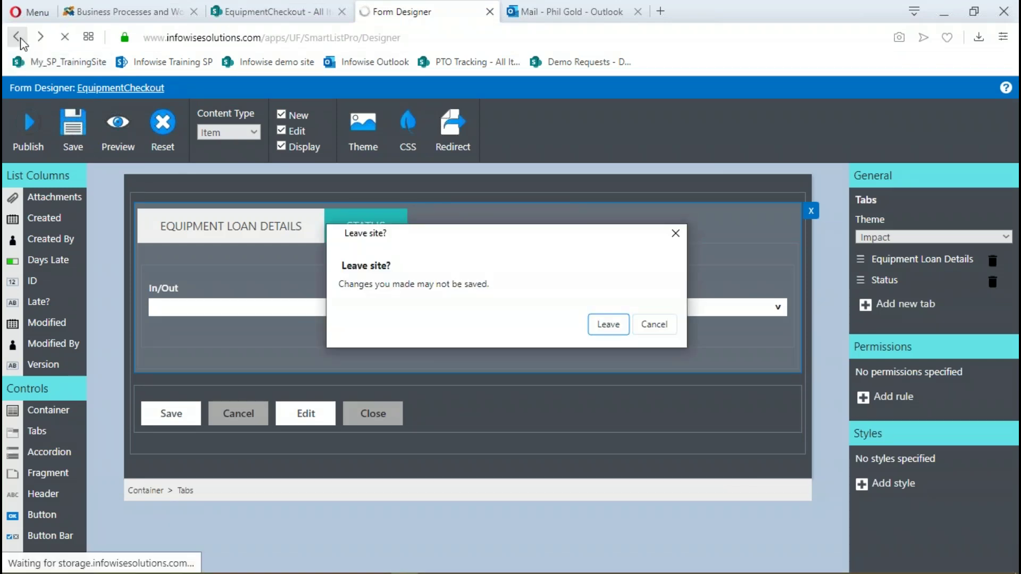
{"action": "left_click", "coordinate": [607, 323]}
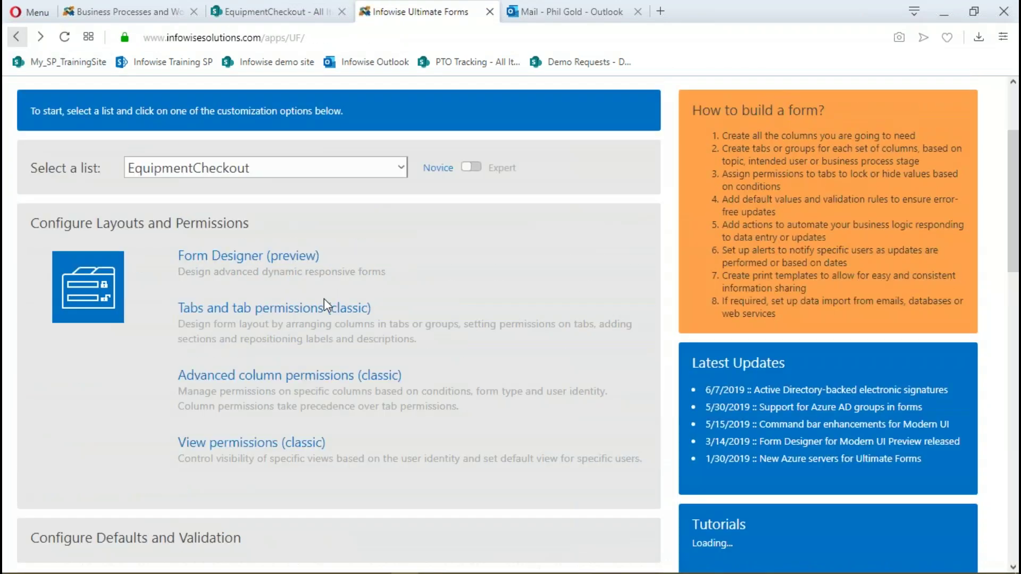
{"action": "scroll", "coordinate": [479, 260], "scroll_direction": "down", "scroll_amount": 4}
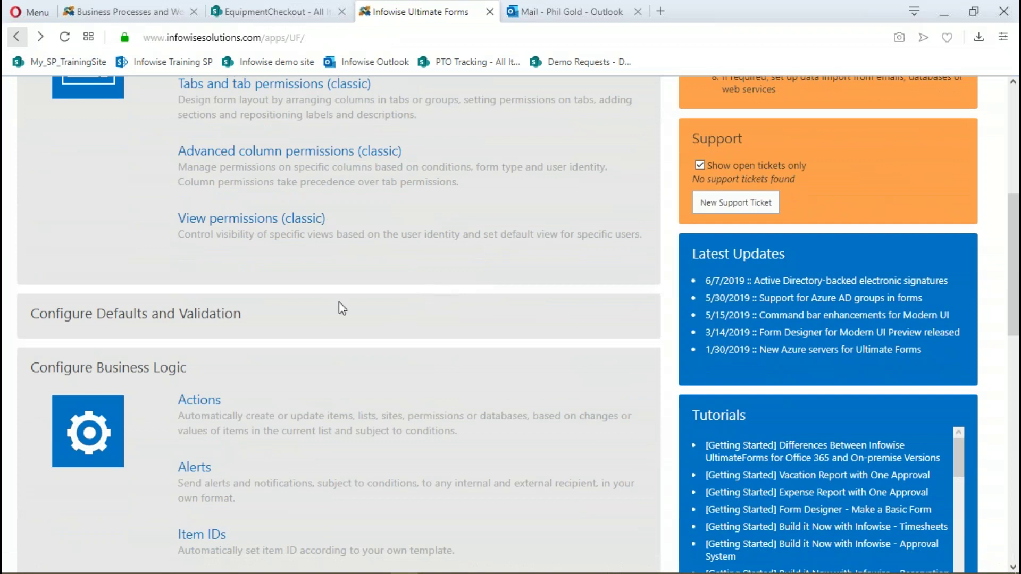
{"action": "scroll", "coordinate": [412, 298], "scroll_direction": "down", "scroll_amount": 3}
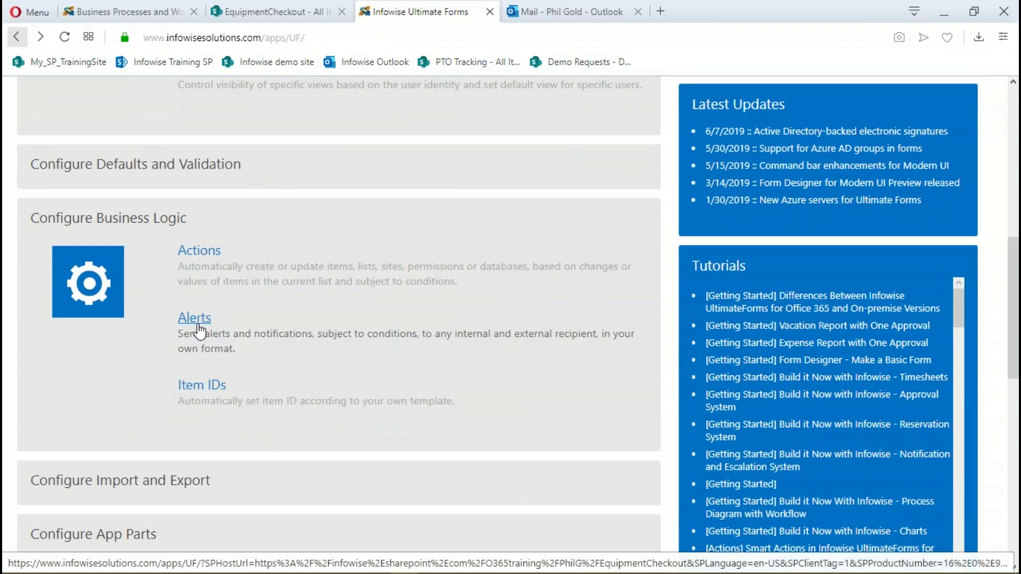
{"action": "left_click", "coordinate": [197, 323]}
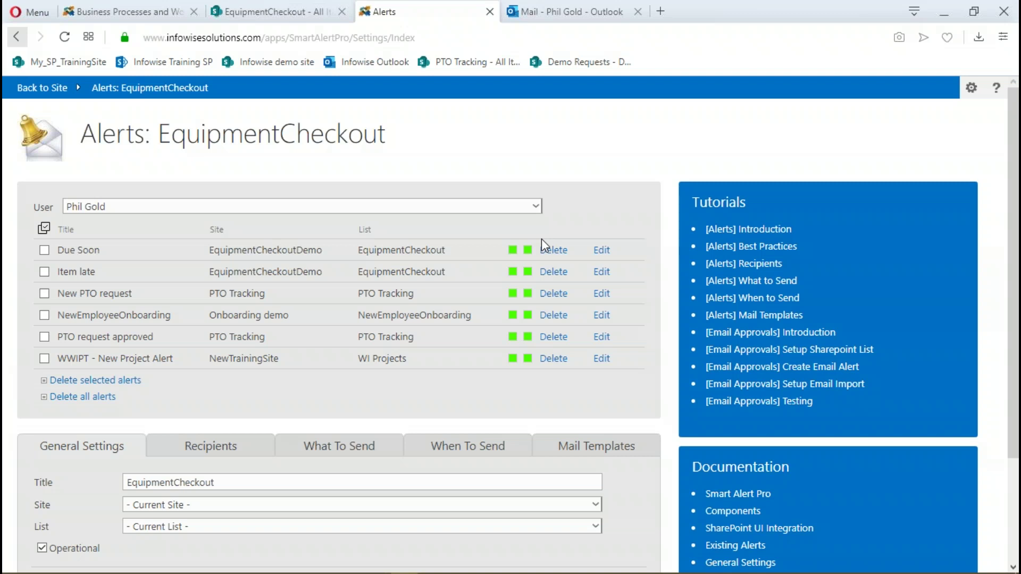
Review the Due Soon alert's recipients, send timing and triggering events
{"action": "scroll", "coordinate": [479, 160], "scroll_direction": "down", "scroll_amount": 1}
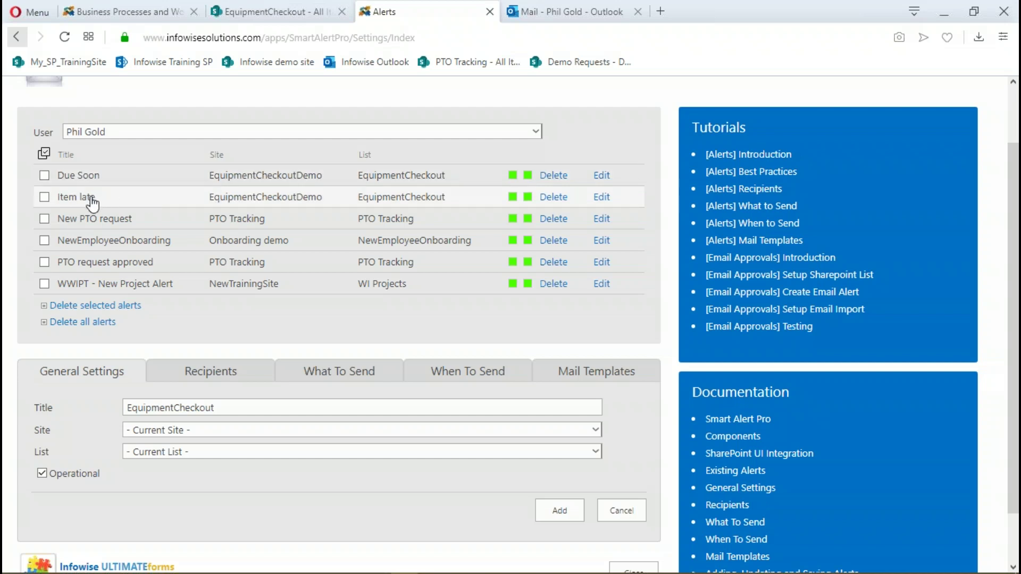
{"action": "left_click", "coordinate": [601, 181]}
{"action": "scroll", "coordinate": [179, 402], "scroll_direction": "down", "scroll_amount": 1}
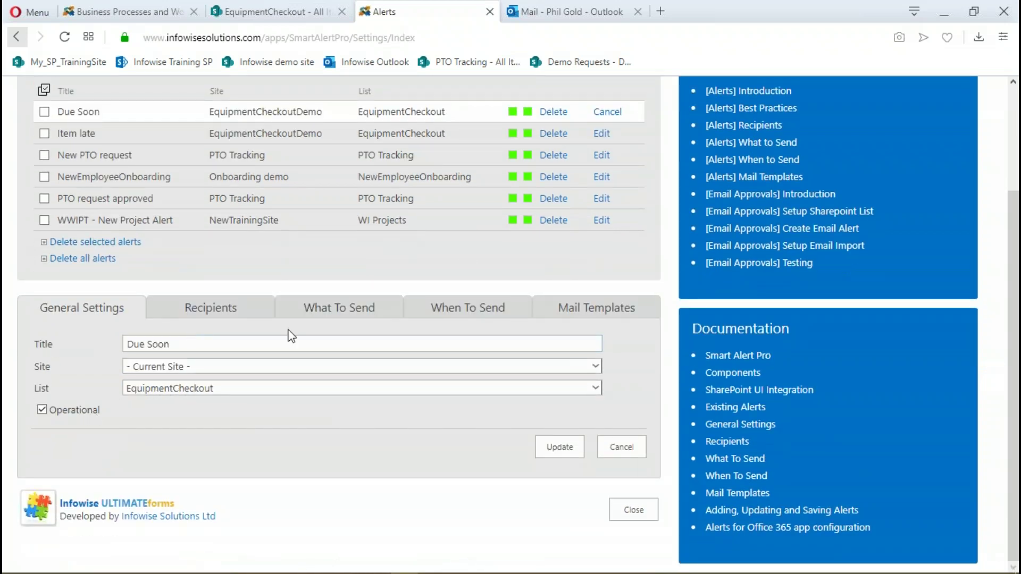
{"action": "left_click", "coordinate": [227, 312]}
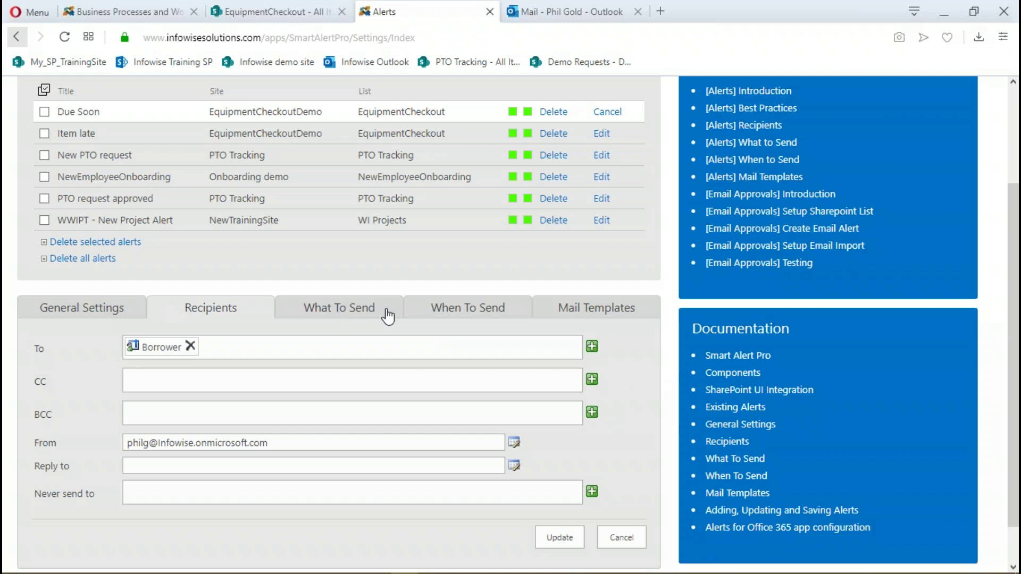
{"action": "left_click", "coordinate": [452, 316]}
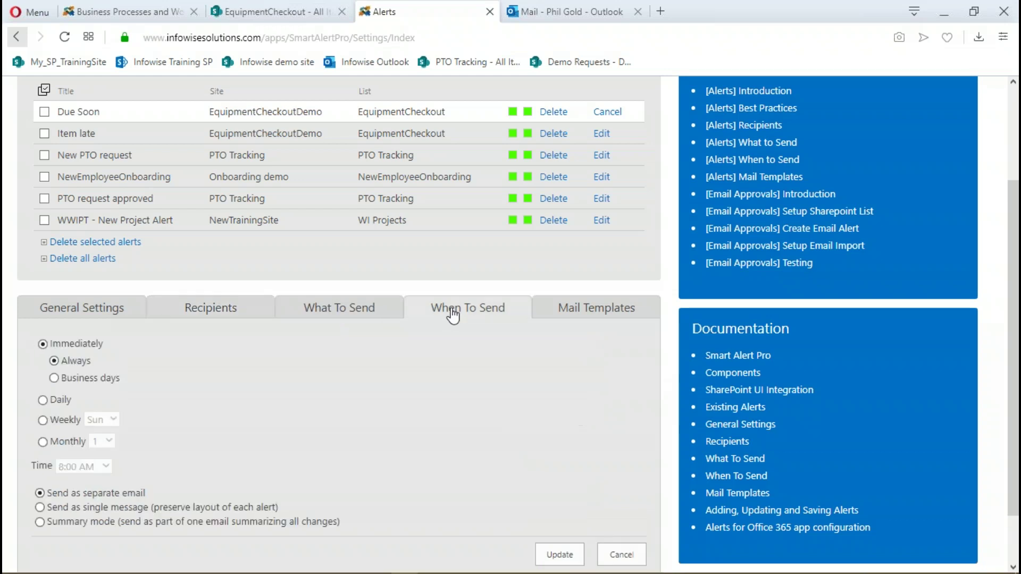
{"action": "left_click", "coordinate": [365, 312]}
{"action": "scroll", "coordinate": [468, 379], "scroll_direction": "down", "scroll_amount": 2}
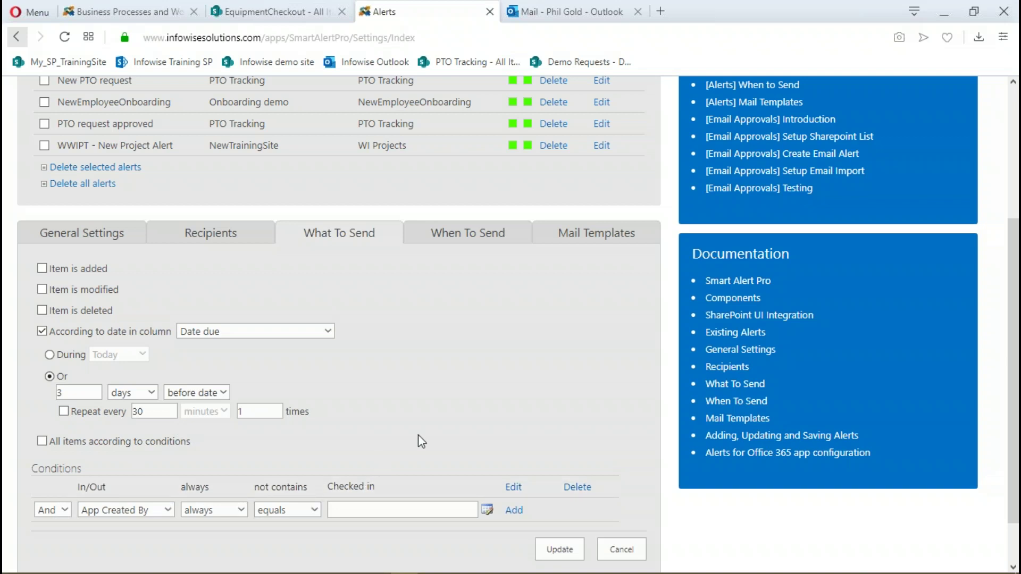
{"action": "scroll", "coordinate": [418, 435], "scroll_direction": "up", "scroll_amount": 3}
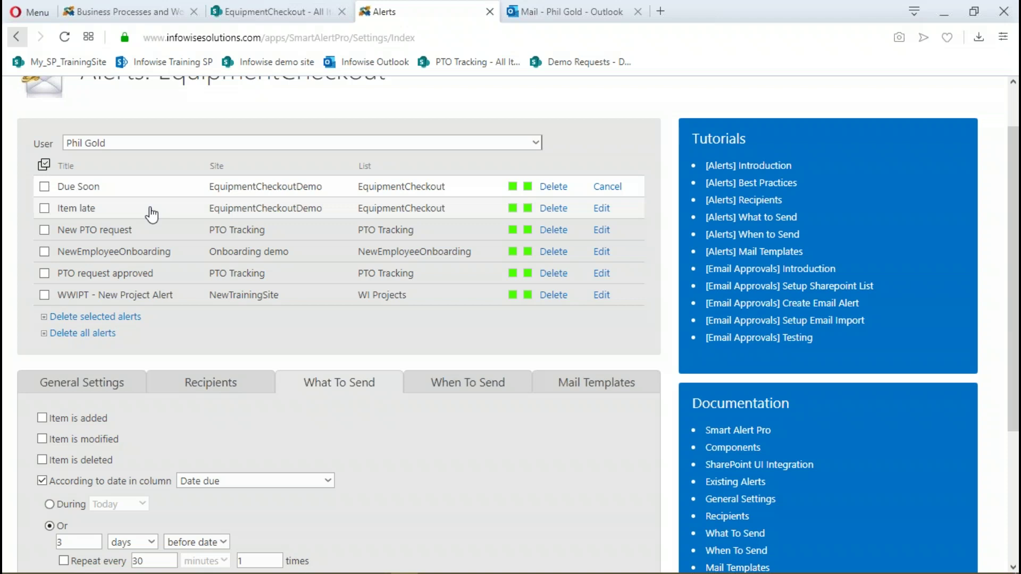
Open the Item late alert to check its settings: 1 day after Date due, repeating every 3 days
{"action": "left_click", "coordinate": [601, 209]}
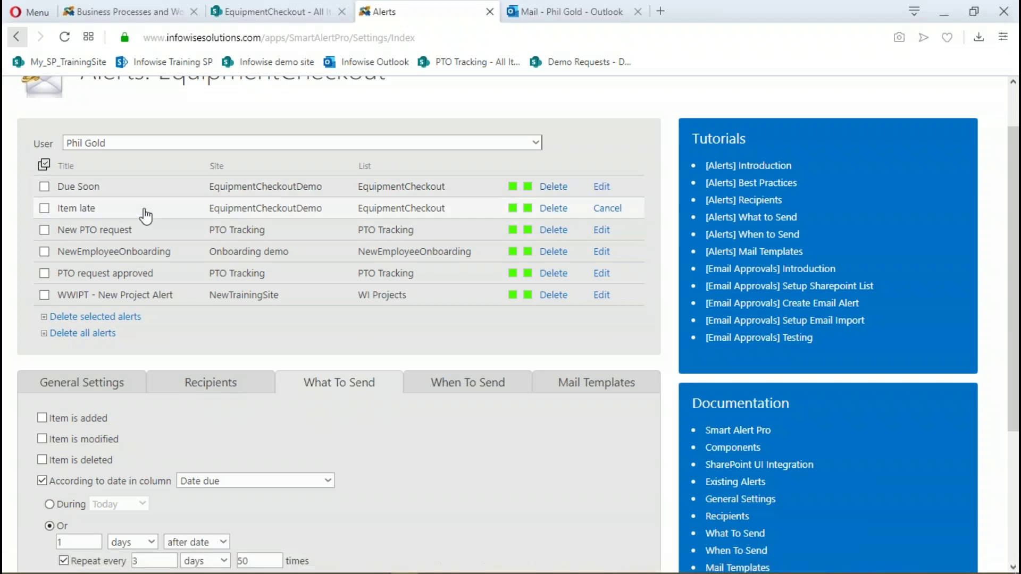
{"action": "scroll", "coordinate": [345, 357], "scroll_direction": "down", "scroll_amount": 2}
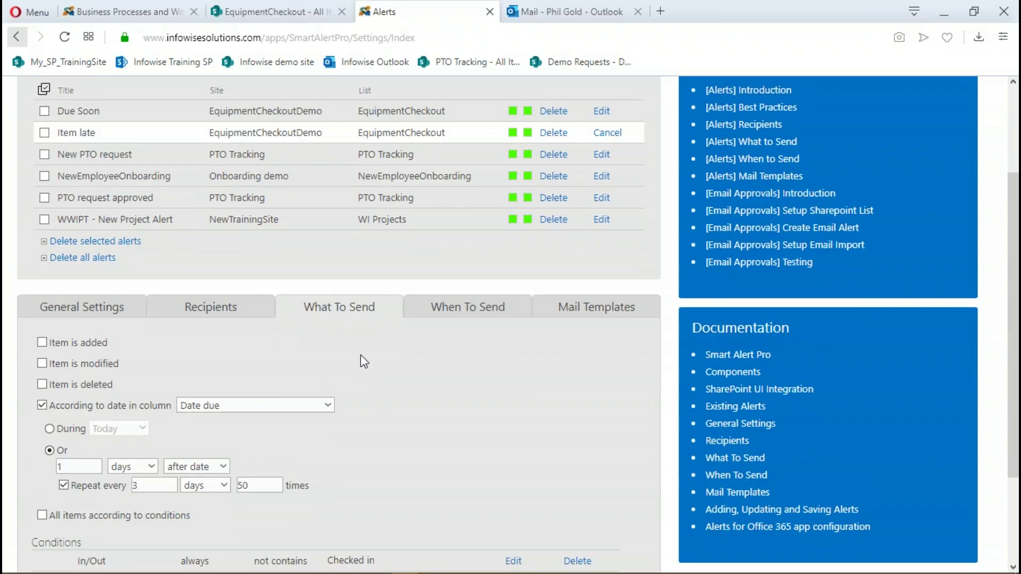
{"action": "scroll", "coordinate": [345, 356], "scroll_direction": "down", "scroll_amount": 3}
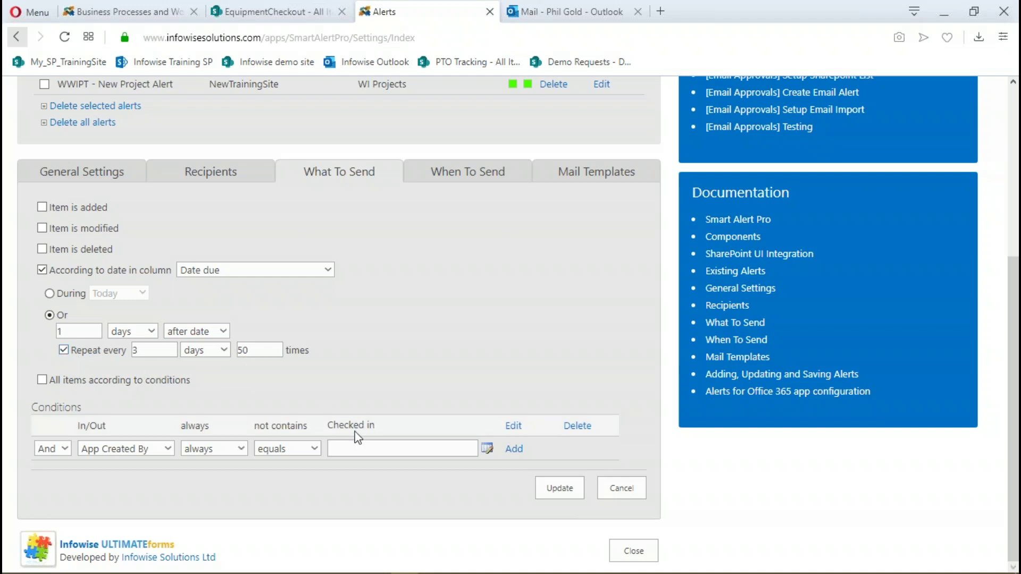
{"action": "scroll", "coordinate": [340, 327], "scroll_direction": "up", "scroll_amount": 1}
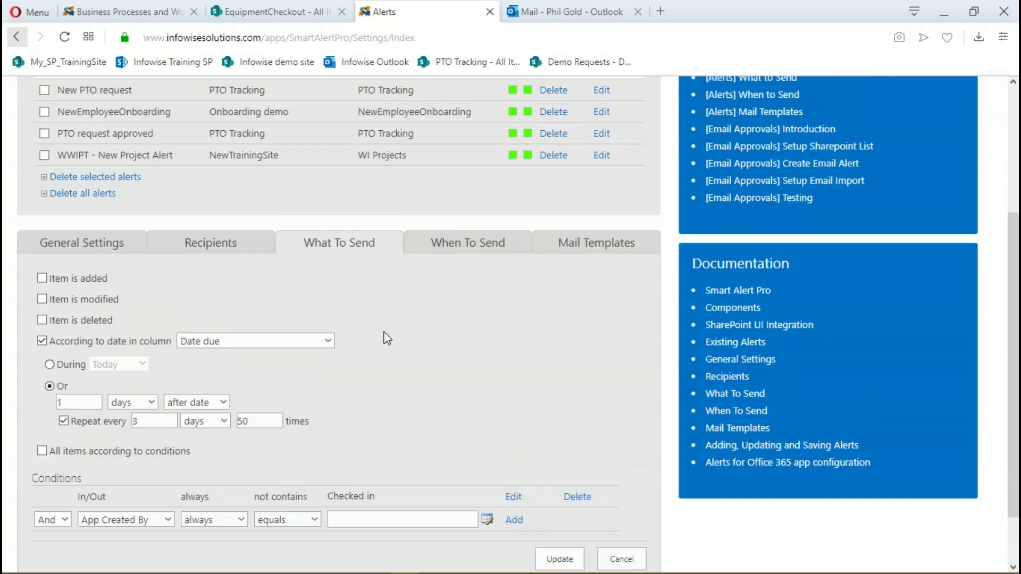
Switch to Outlook and read the 'Your borrowed equipment is late' email in the inbox
{"action": "left_click", "coordinate": [558, 11]}
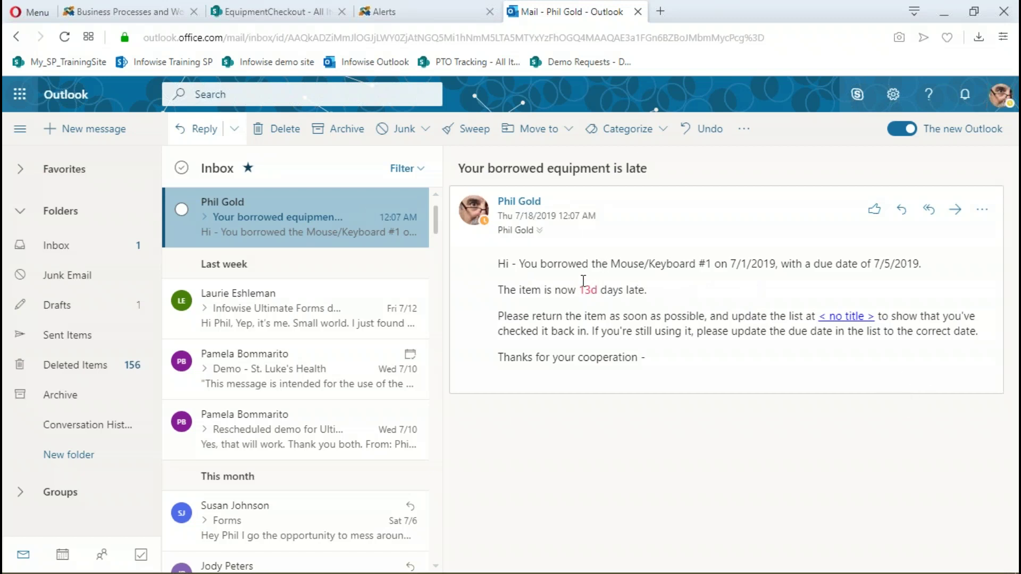
Check the Item late alert's mail templates and load the Item later template in the template editor
{"action": "left_click", "coordinate": [391, 11]}
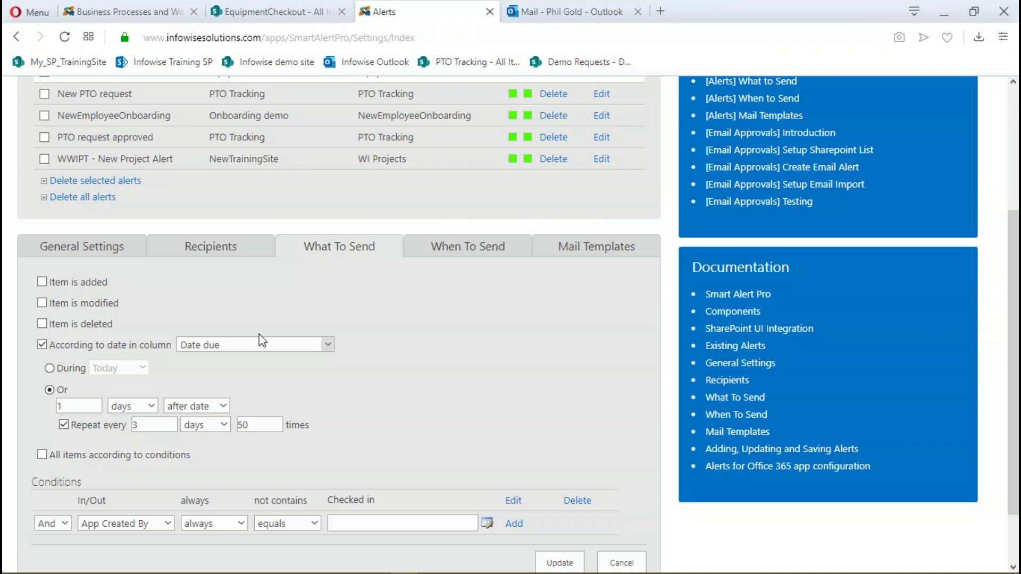
{"action": "left_click", "coordinate": [598, 247]}
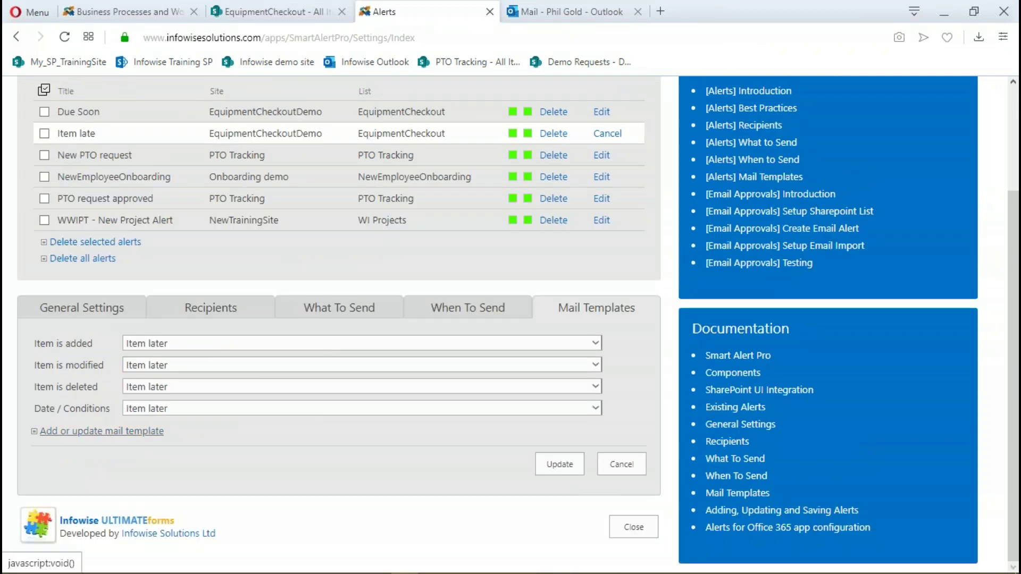
{"action": "left_click", "coordinate": [107, 432]}
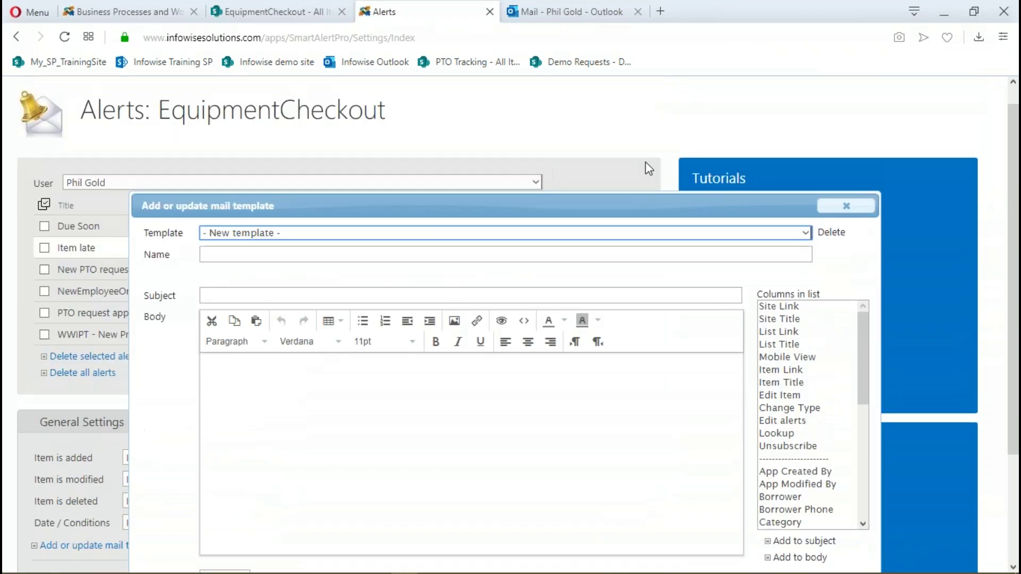
{"action": "left_click", "coordinate": [806, 234]}
{"action": "scroll", "coordinate": [372, 372], "scroll_direction": "down", "scroll_amount": 10}
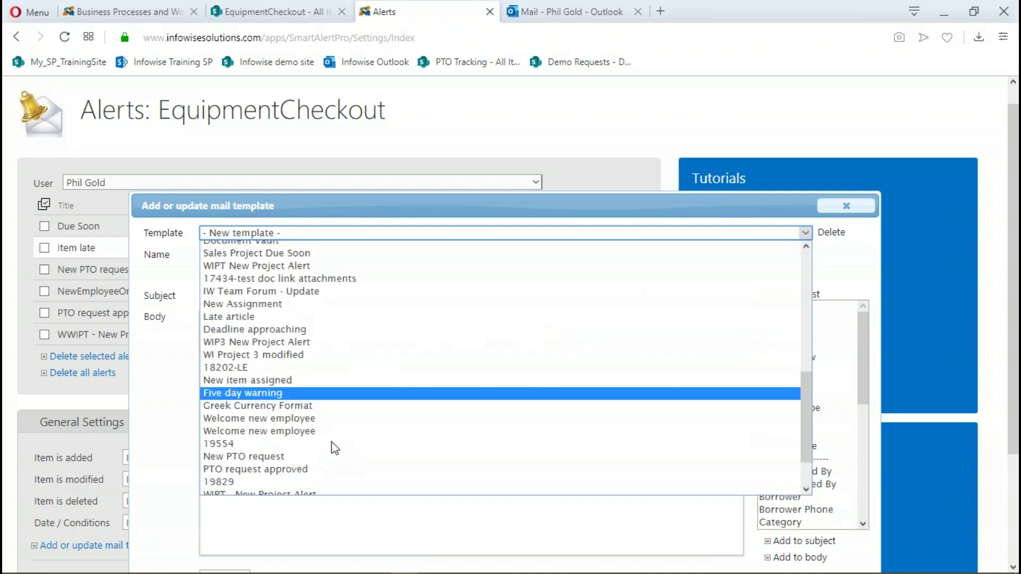
{"action": "left_click", "coordinate": [265, 487]}
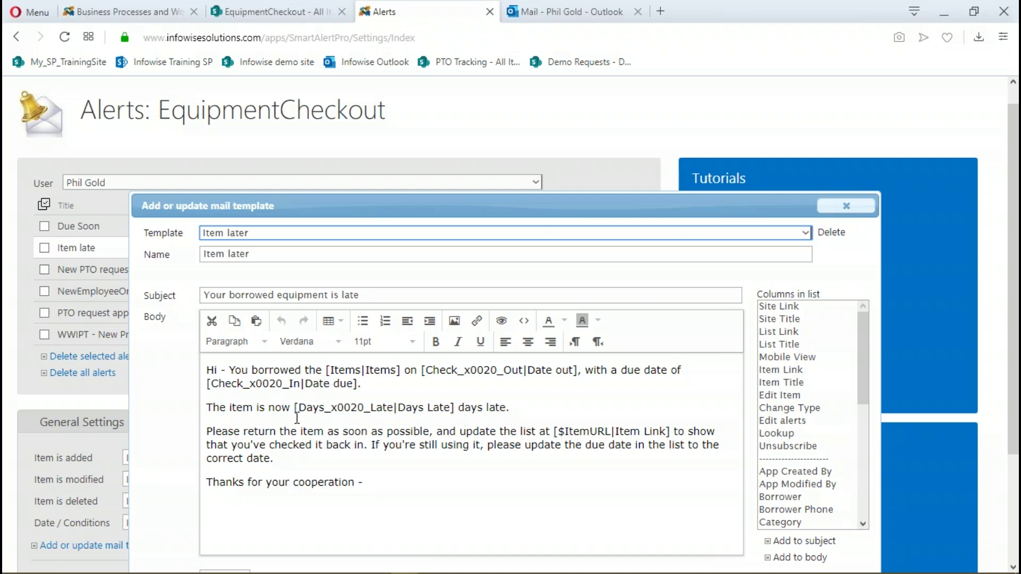
{"action": "left_click", "coordinate": [456, 416]}
{"action": "left_click", "coordinate": [857, 209]}
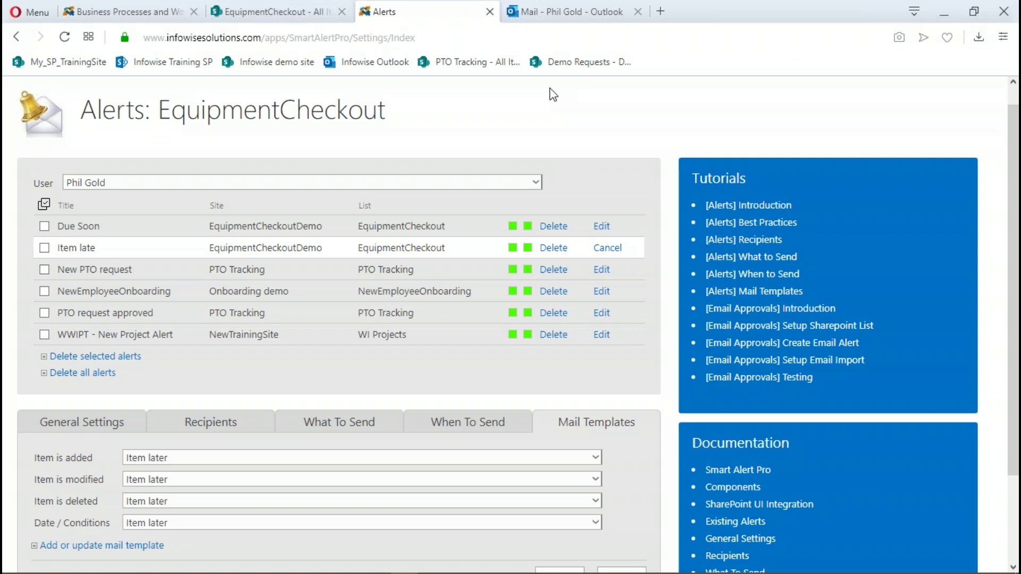
Return to SharePoint and open the home page showing Currently Out loans and the July 2019 calendar
{"action": "left_click", "coordinate": [294, 8]}
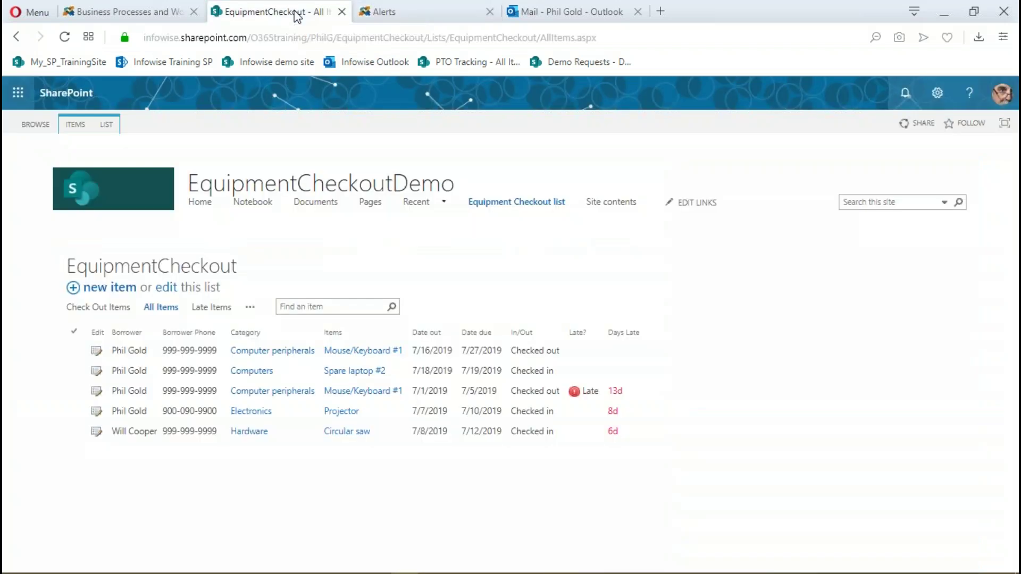
{"action": "left_click", "coordinate": [202, 206]}
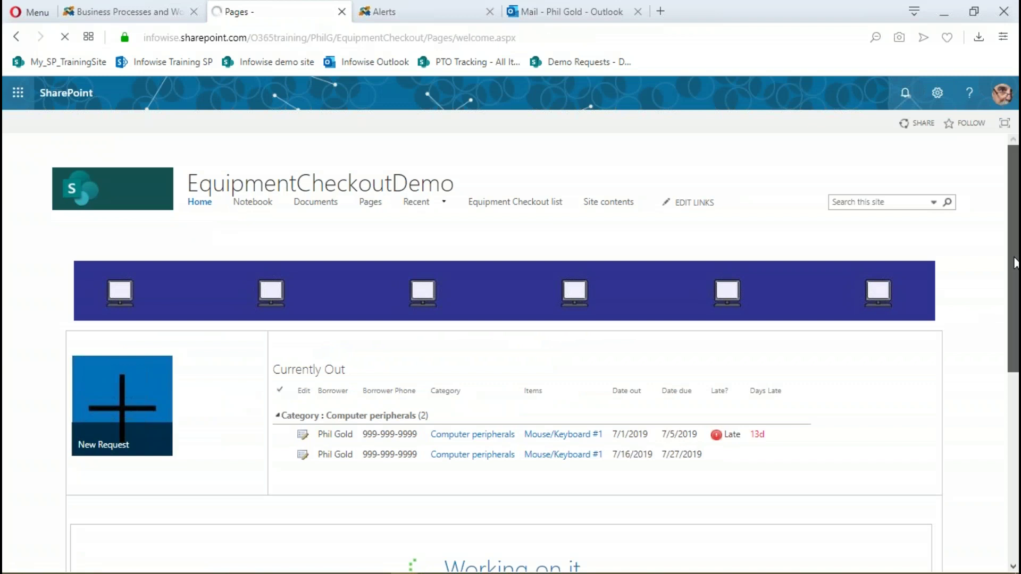
{"action": "scroll", "coordinate": [1016, 276], "scroll_direction": "down", "scroll_amount": 1}
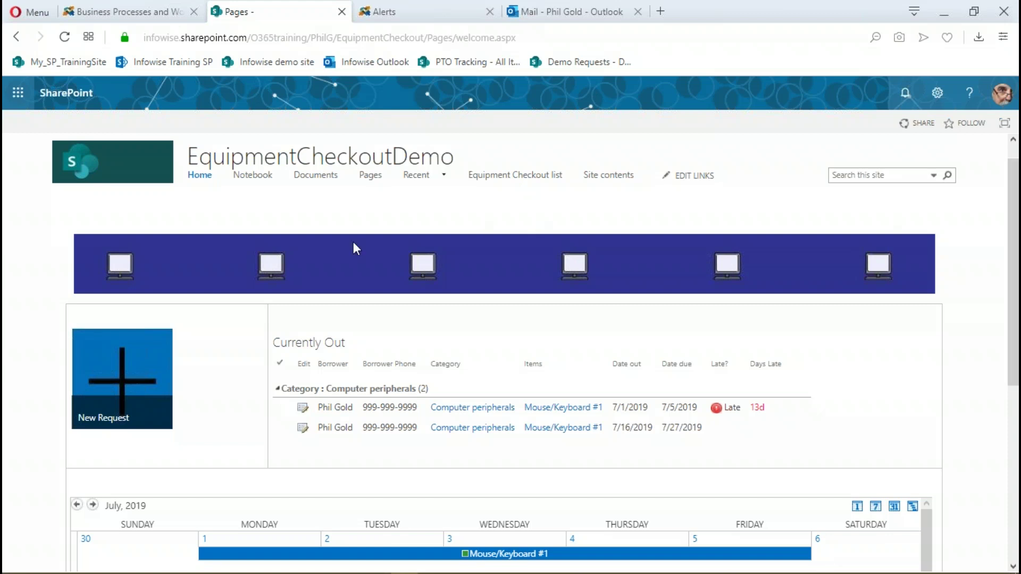
{"action": "left_click_drag", "start_coordinate": [1013, 240], "coordinate": [1011, 309]}
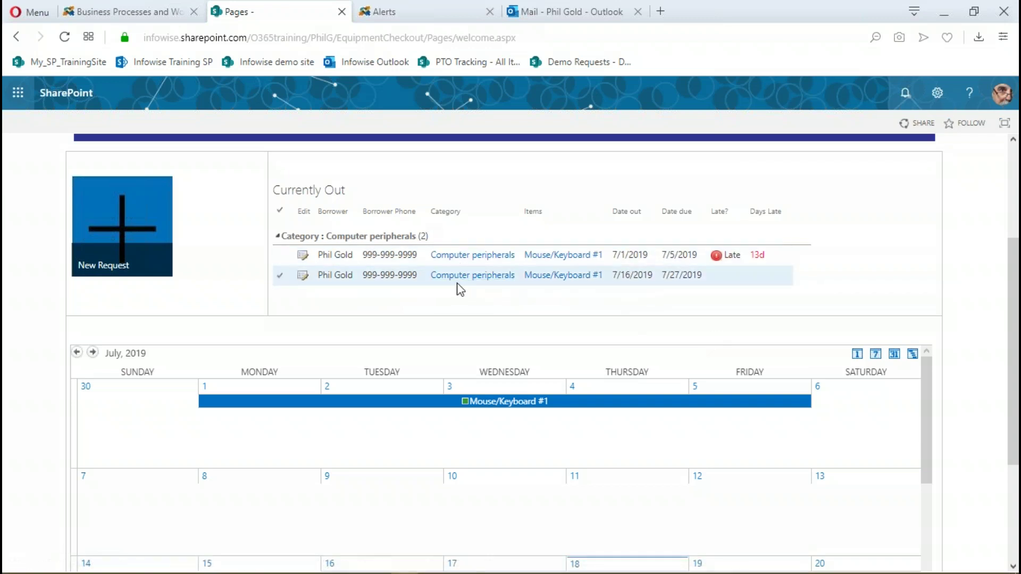
{"action": "left_click_drag", "start_coordinate": [1006, 269], "coordinate": [1007, 345]}
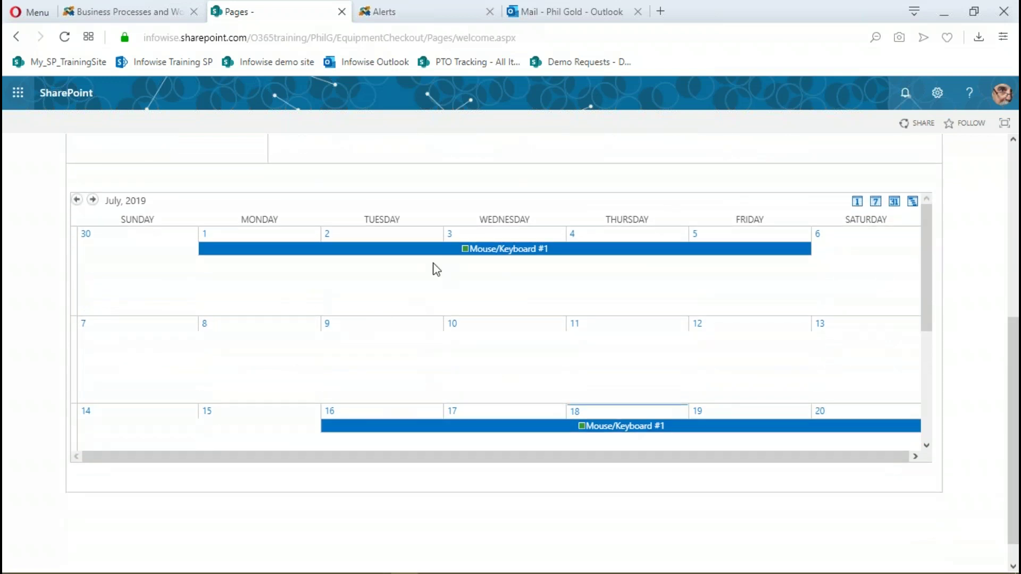
{"action": "mouse_move", "coordinate": [449, 256]}
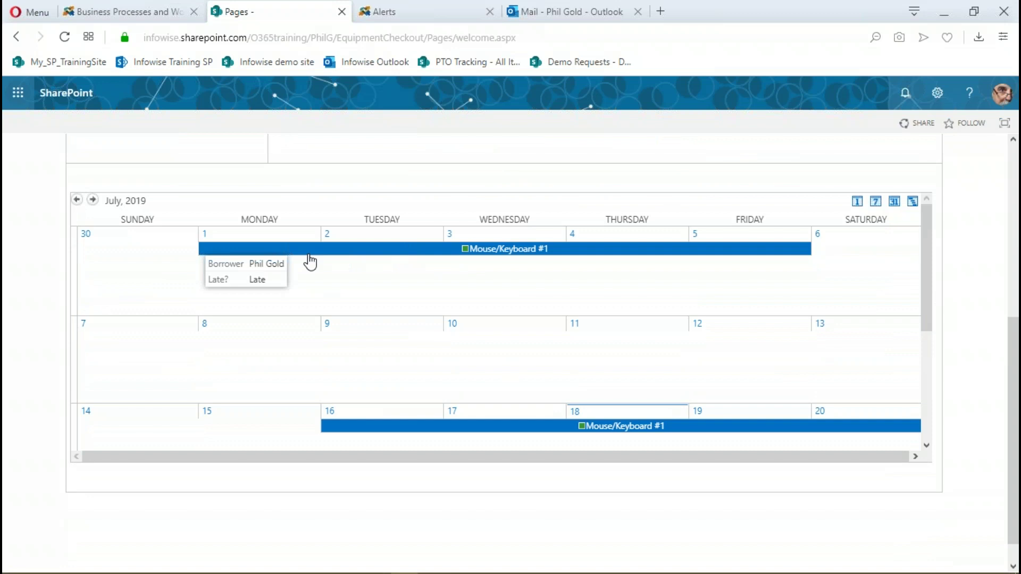
{"action": "mouse_move", "coordinate": [529, 428]}
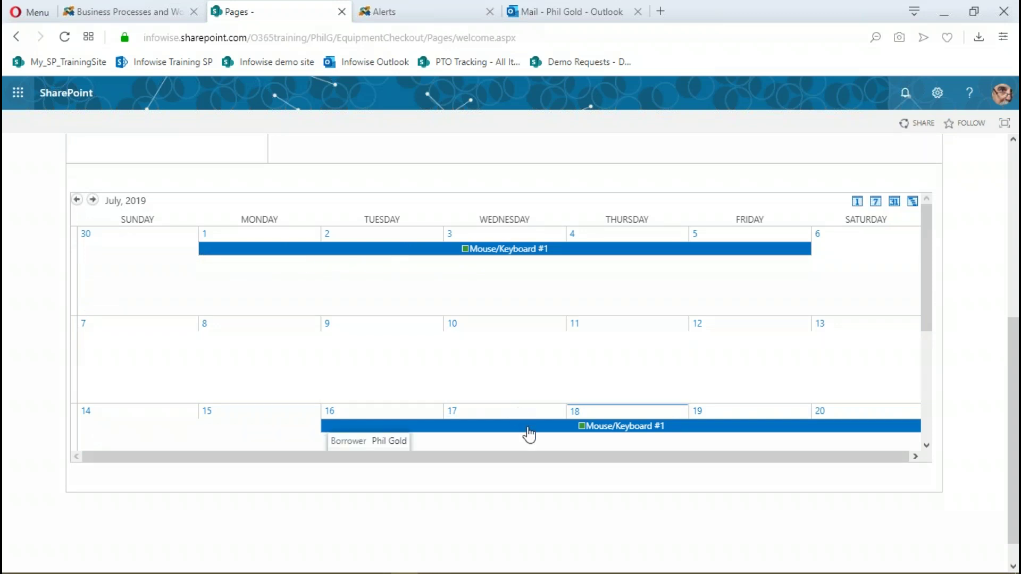
{"action": "scroll", "coordinate": [527, 432], "scroll_direction": "down", "scroll_amount": 2}
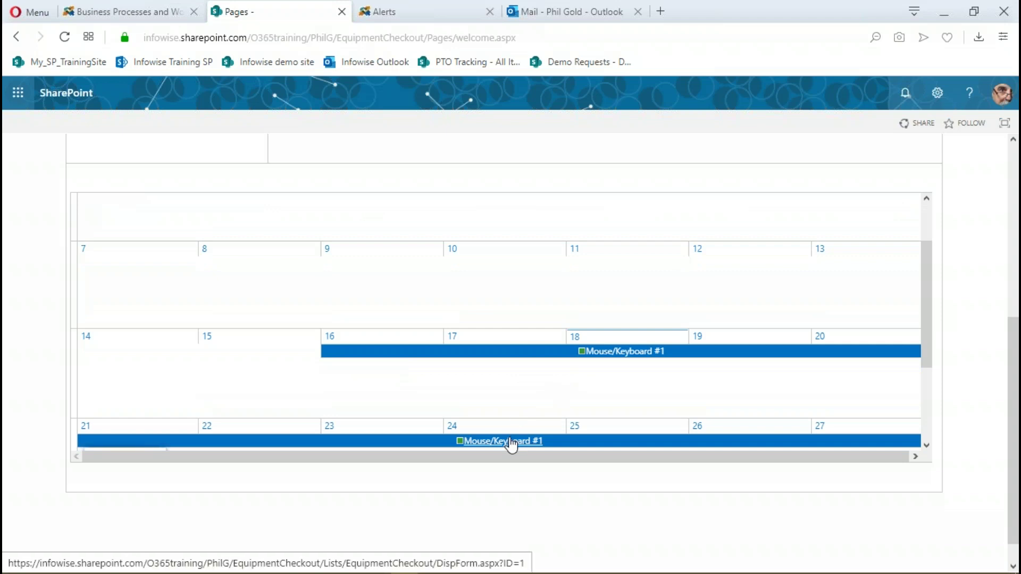
{"action": "scroll", "coordinate": [551, 323], "scroll_direction": "up", "scroll_amount": 2}
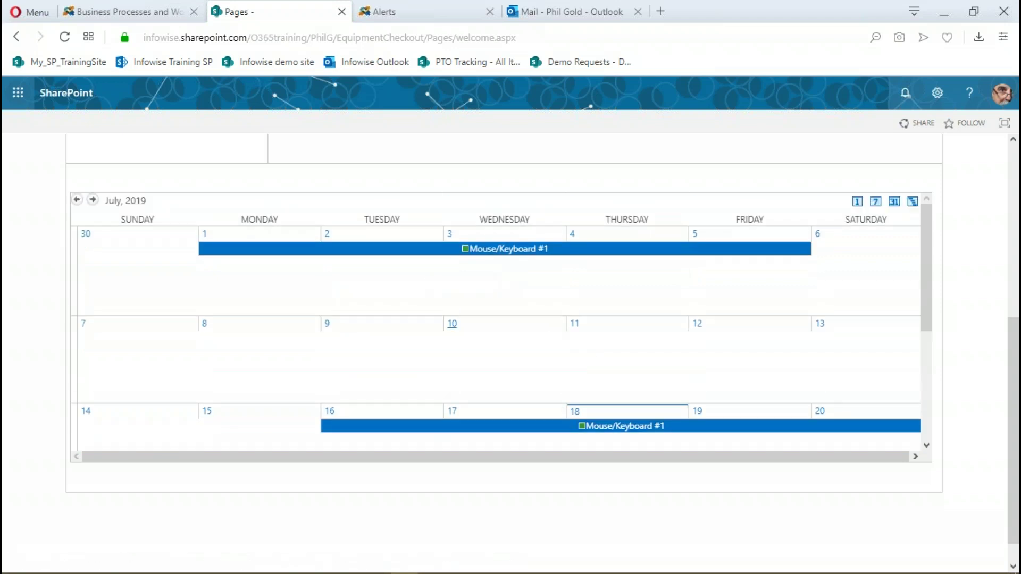
{"action": "scroll", "coordinate": [439, 319], "scroll_direction": "up", "scroll_amount": 3}
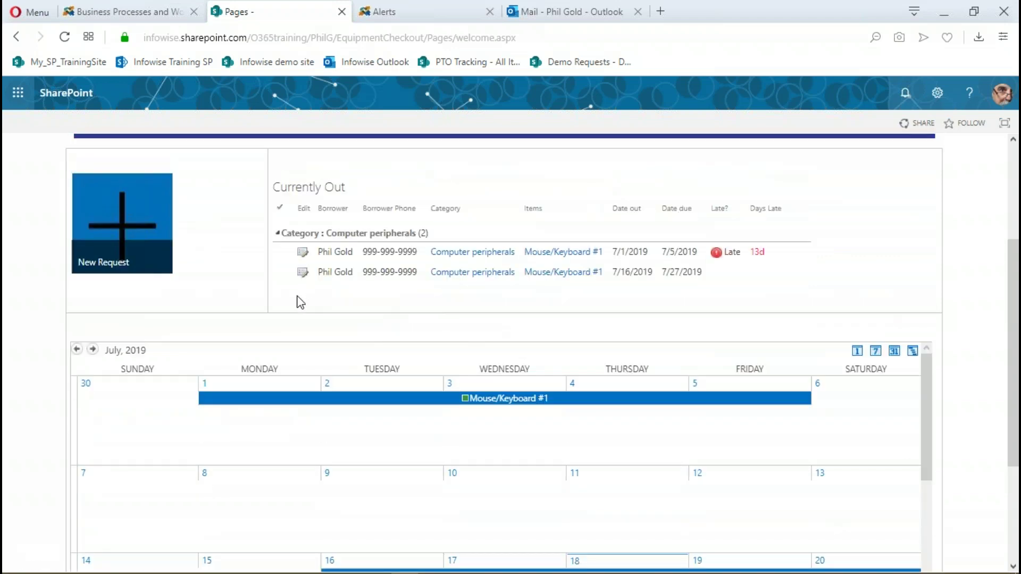
{"action": "scroll", "coordinate": [490, 294], "scroll_direction": "down", "scroll_amount": 2}
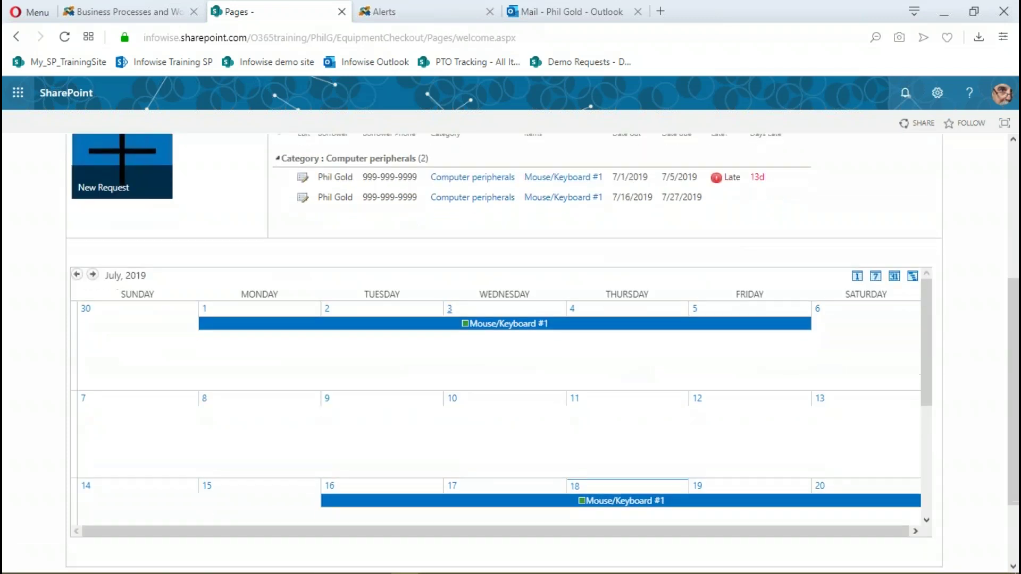
{"action": "scroll", "coordinate": [567, 254], "scroll_direction": "up", "scroll_amount": 2}
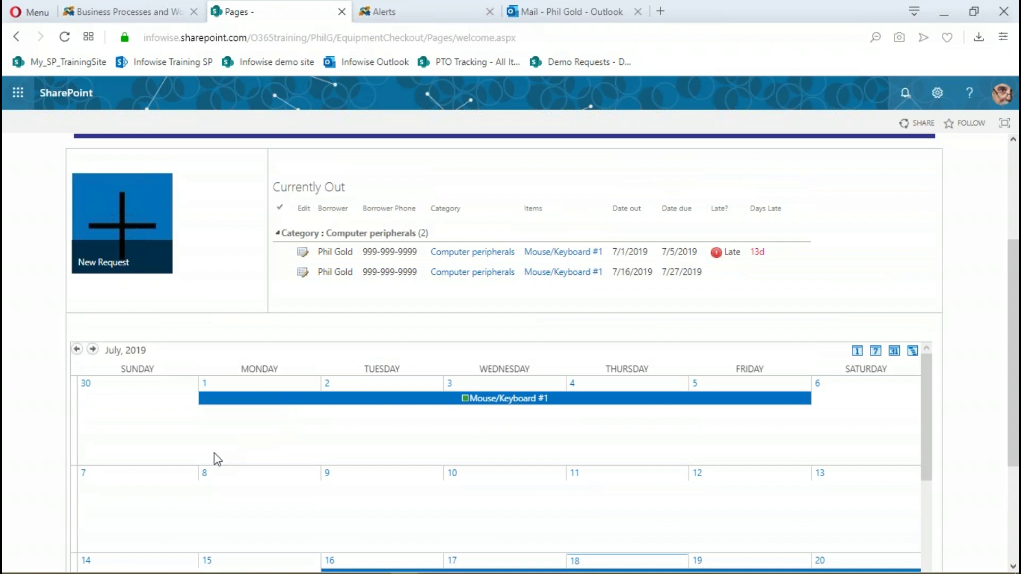
{"action": "scroll", "coordinate": [533, 440], "scroll_direction": "up", "scroll_amount": 4}
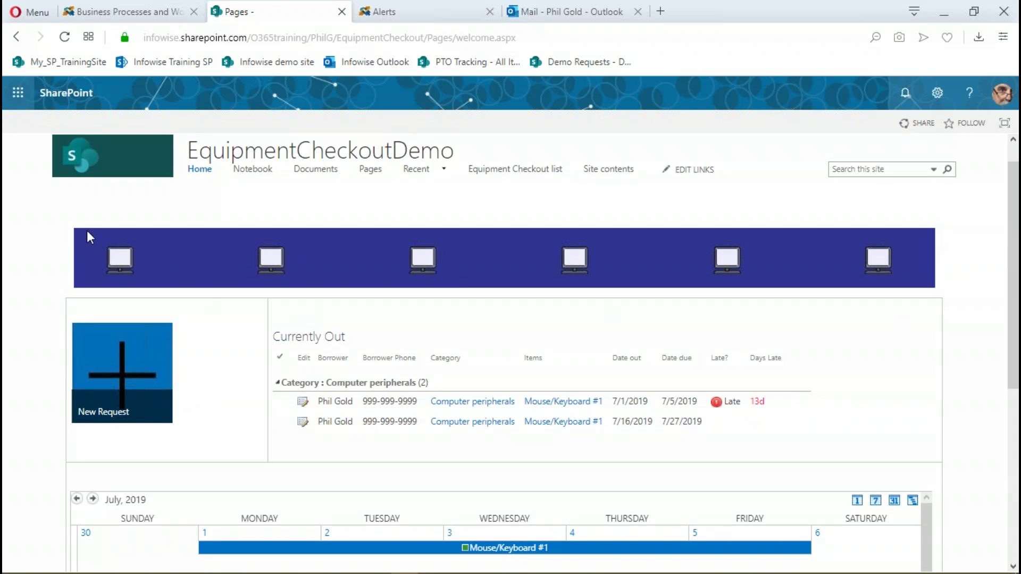
{"action": "scroll", "coordinate": [976, 261], "scroll_direction": "up", "scroll_amount": 1}
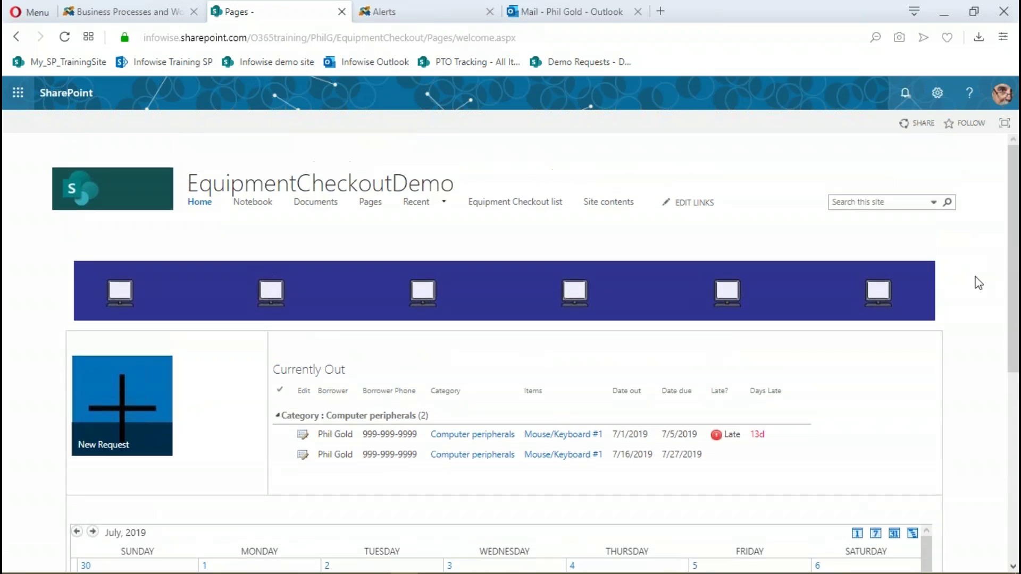
{"action": "scroll", "coordinate": [979, 282], "scroll_direction": "down", "scroll_amount": 2}
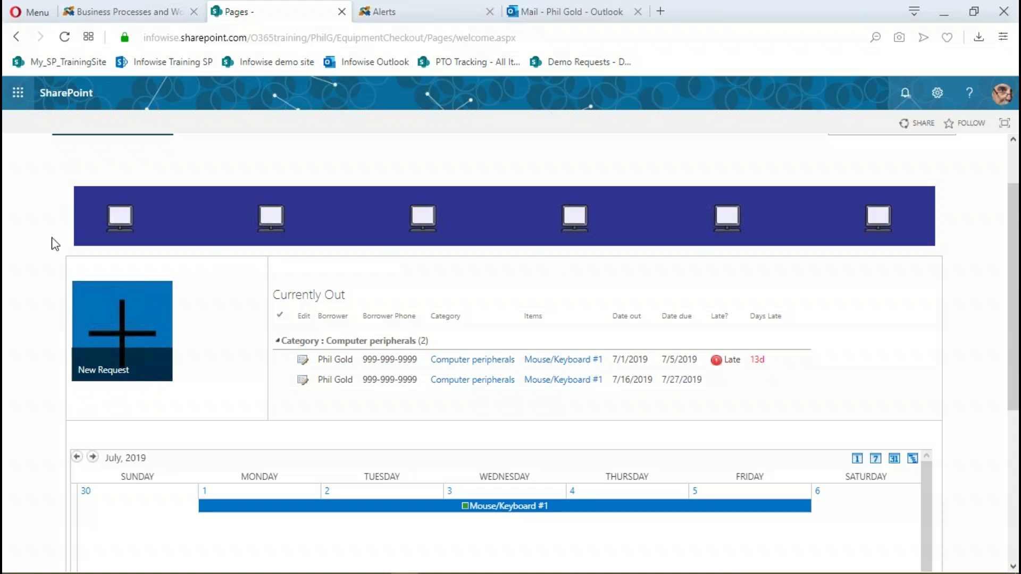
{"action": "scroll", "coordinate": [986, 291], "scroll_direction": "up", "scroll_amount": 2}
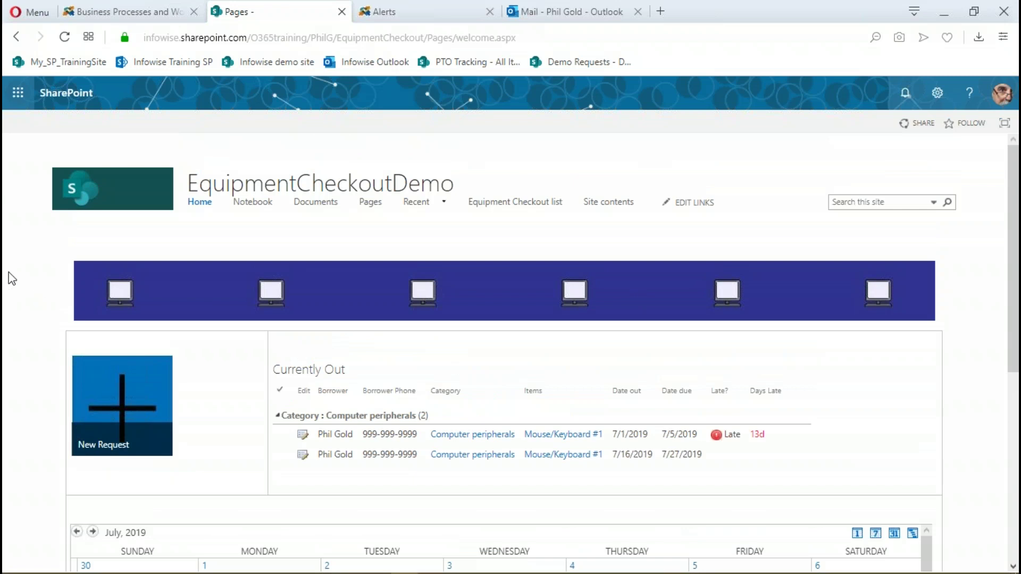
{"action": "scroll", "coordinate": [24, 305], "scroll_direction": "down", "scroll_amount": 1}
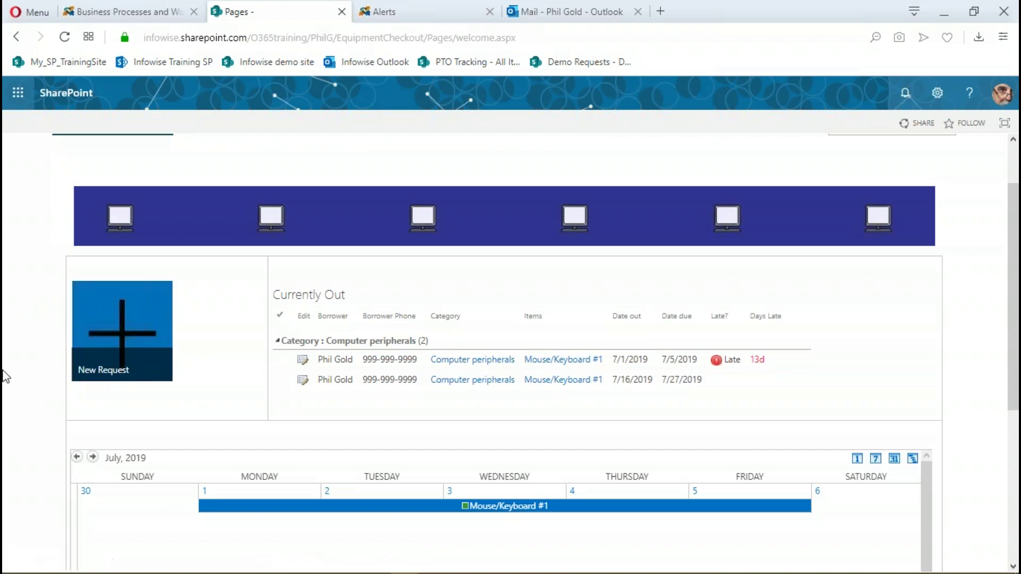
{"action": "scroll", "coordinate": [3, 375], "scroll_direction": "down", "scroll_amount": 2}
{"action": "scroll", "coordinate": [3, 375], "scroll_direction": "up", "scroll_amount": 2}
Start a new checkout request, picking the borrower and entering their phone number
{"action": "left_click", "coordinate": [122, 352]}
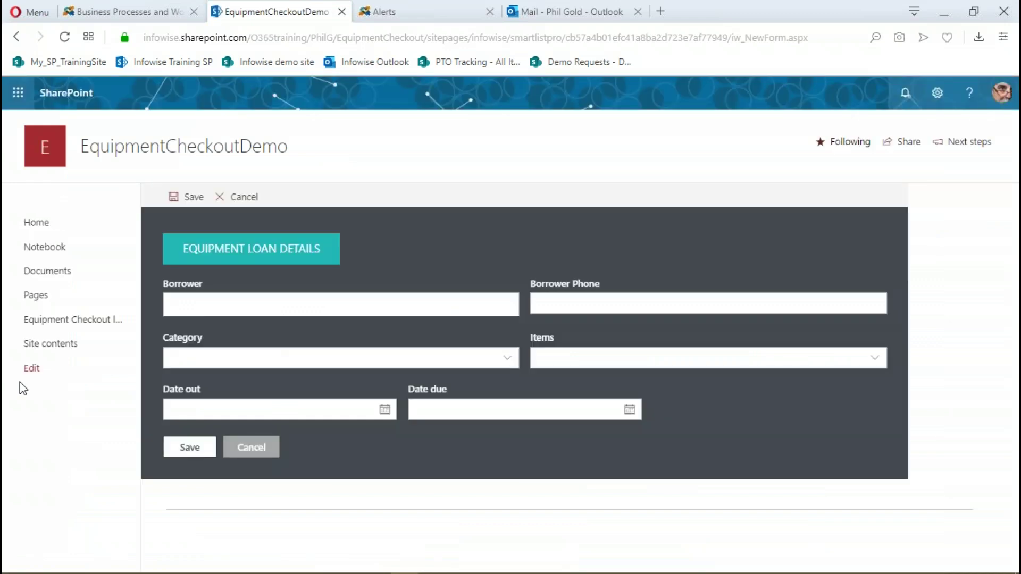
{"action": "left_click", "coordinate": [253, 311]}
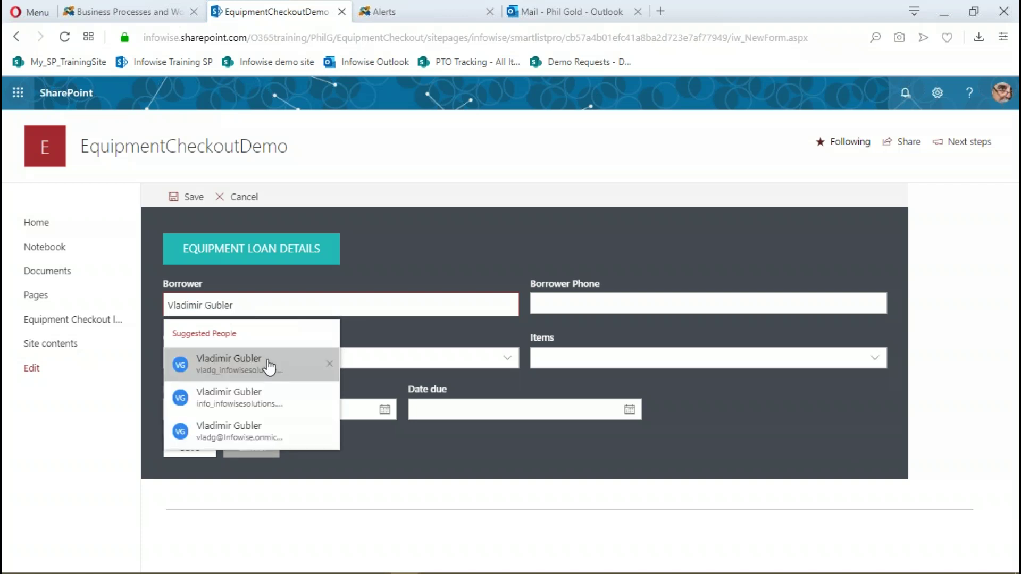
{"action": "left_click", "coordinate": [269, 364]}
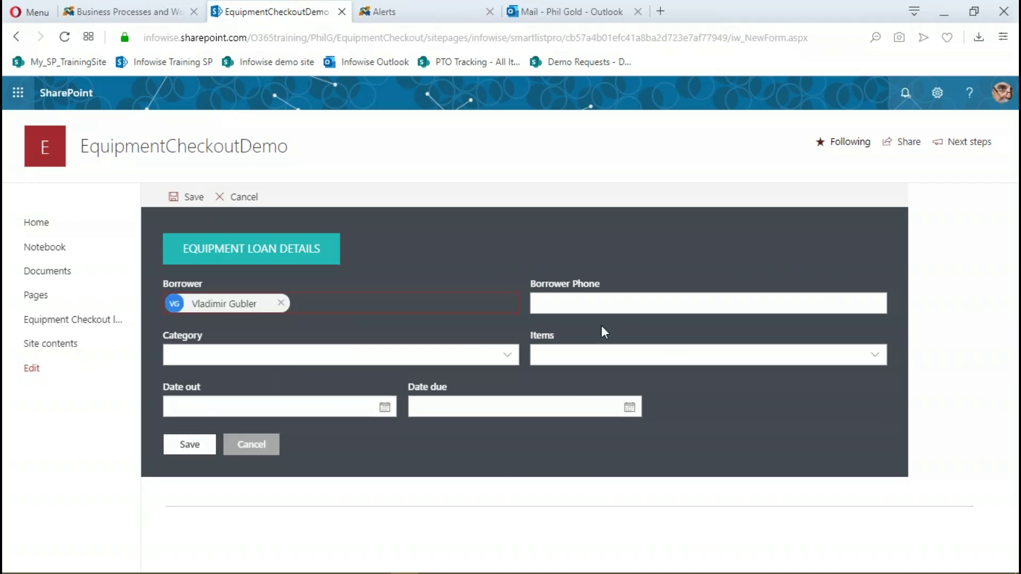
{"action": "left_click", "coordinate": [571, 303]}
{"action": "type", "text": "999-99"}
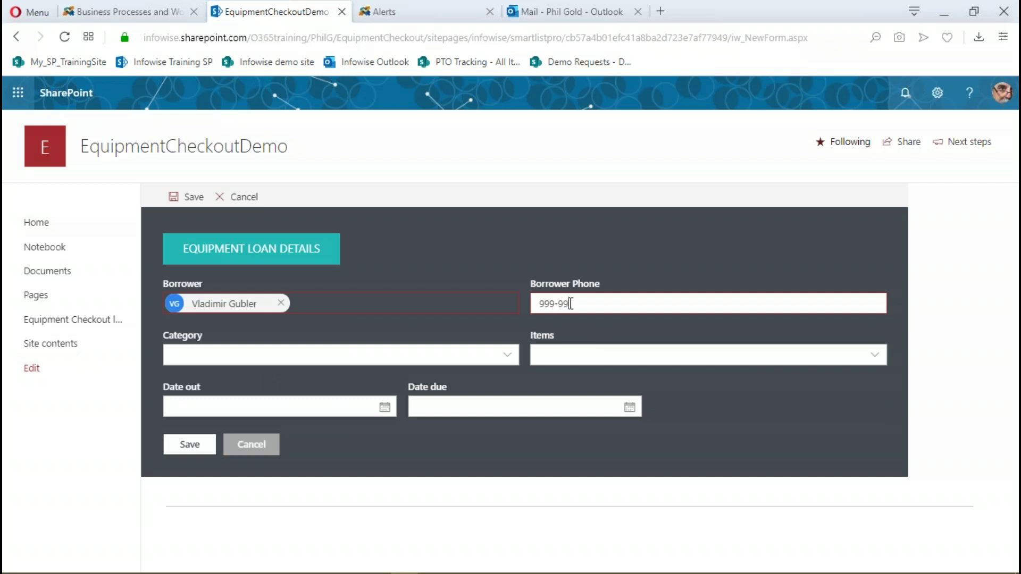
{"action": "type", "text": "9-9999"}
Choose Hardware category, Circular saw item, checkout date 7/18/2019 and due date 7/23/2019
{"action": "left_click", "coordinate": [273, 354]}
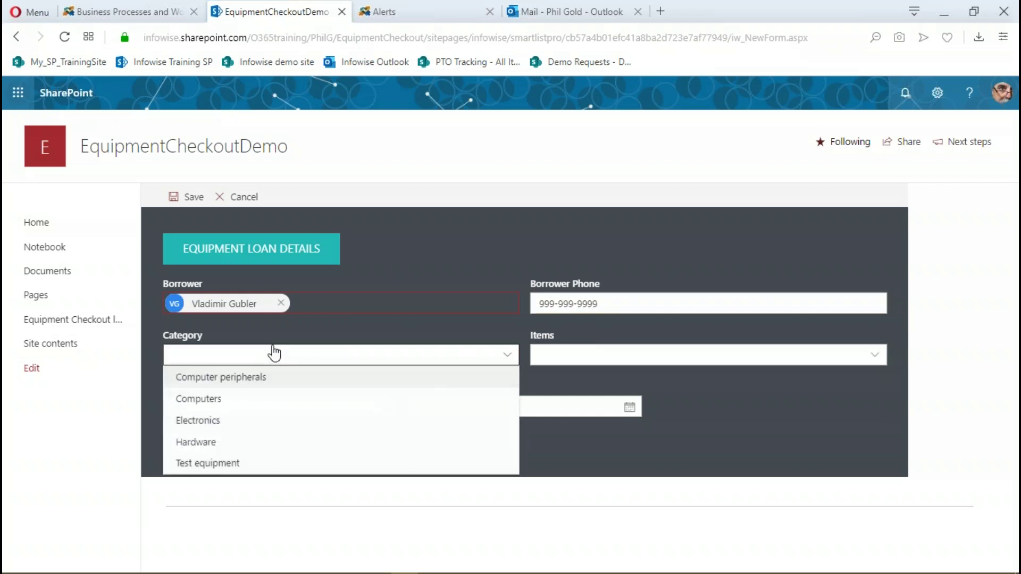
{"action": "left_click", "coordinate": [199, 442]}
{"action": "left_click", "coordinate": [623, 358]}
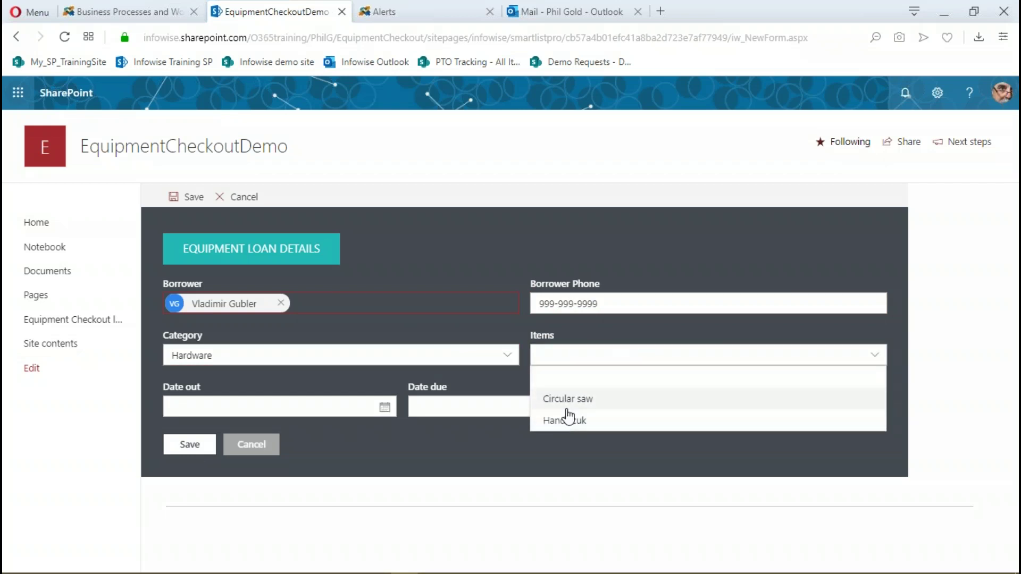
{"action": "left_click", "coordinate": [564, 399]}
{"action": "left_click", "coordinate": [385, 409]}
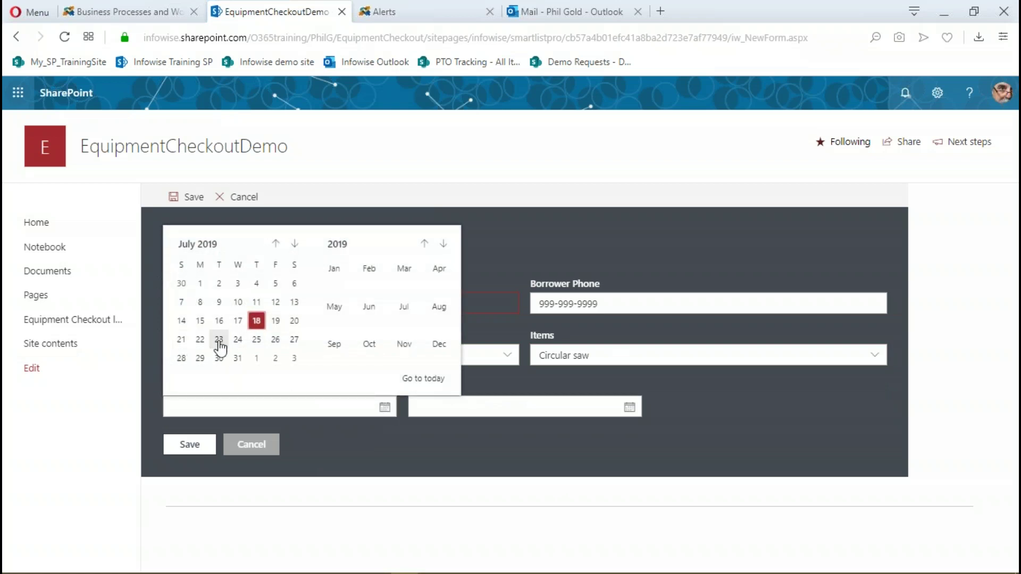
{"action": "left_click", "coordinate": [256, 321]}
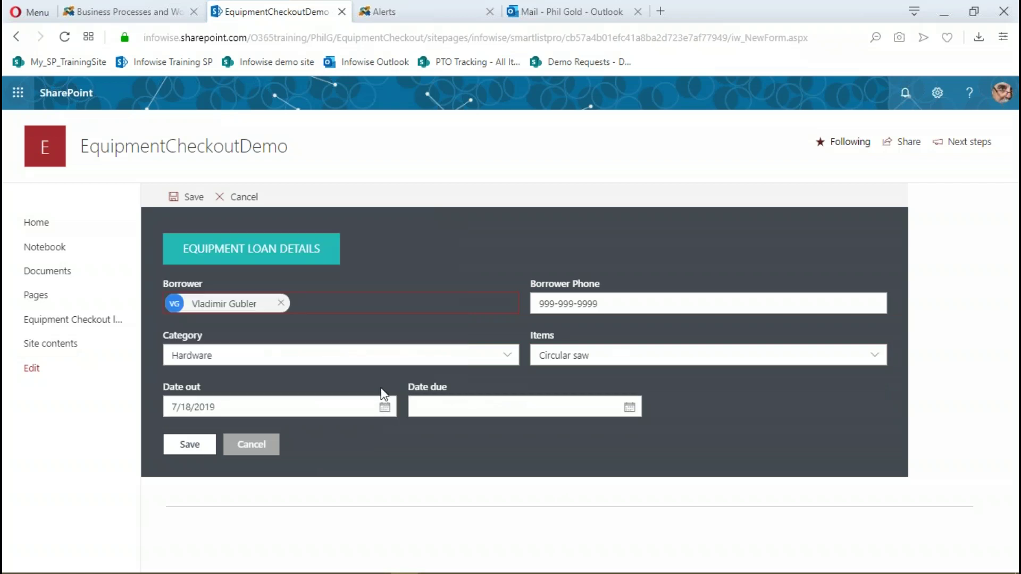
{"action": "left_click", "coordinate": [467, 421]}
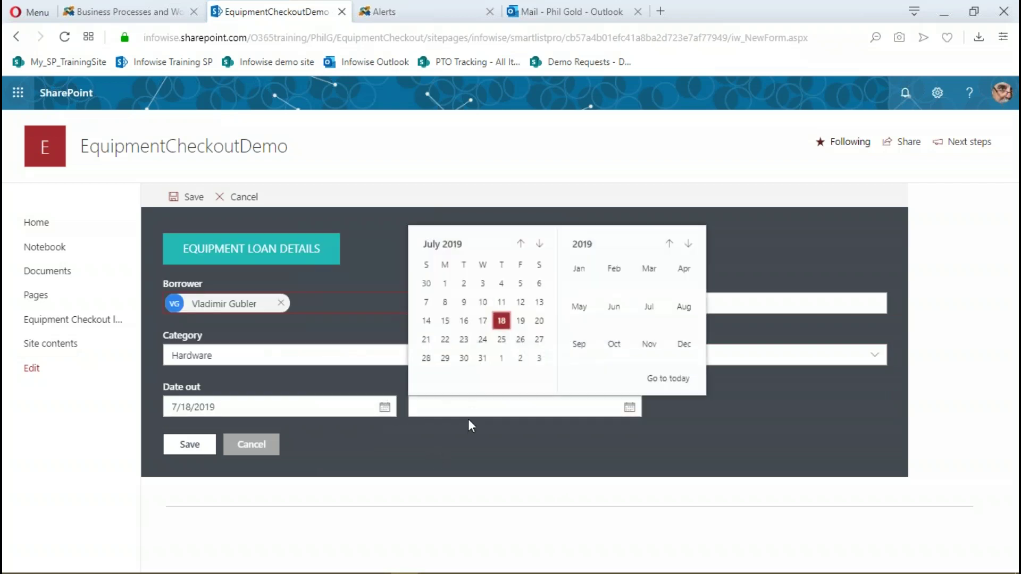
{"action": "left_click", "coordinate": [464, 340]}
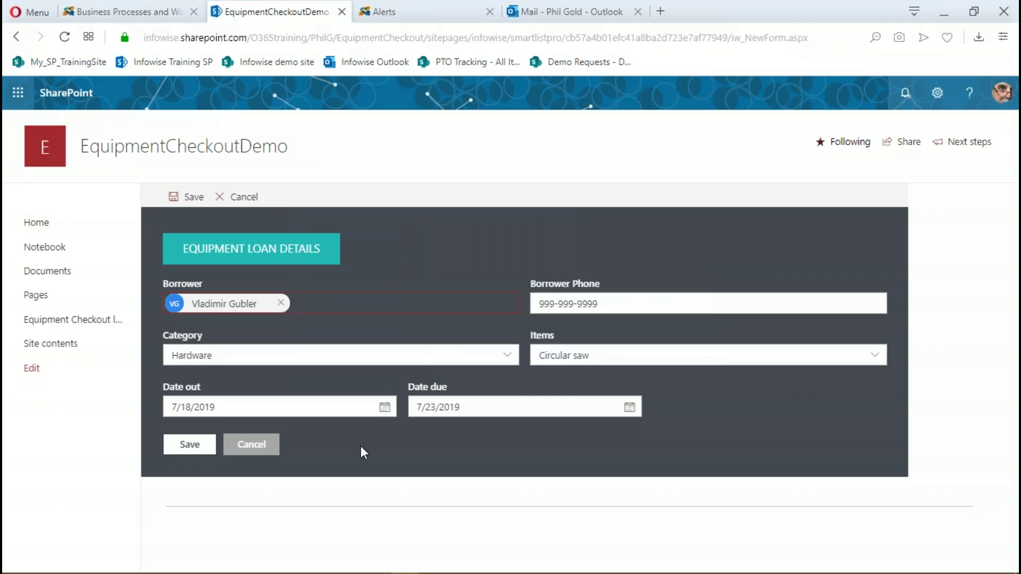
Save the Circular saw loan and confirm it appears under Hardware in Currently Out, due 7/23/2019
{"action": "left_click", "coordinate": [189, 446]}
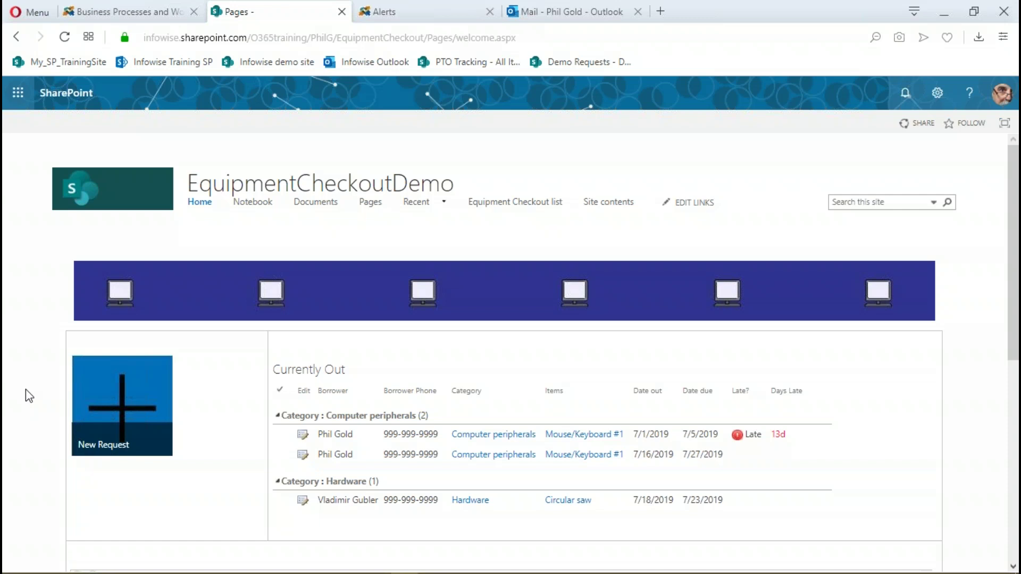
{"action": "scroll", "coordinate": [25, 396], "scroll_direction": "down", "scroll_amount": 3}
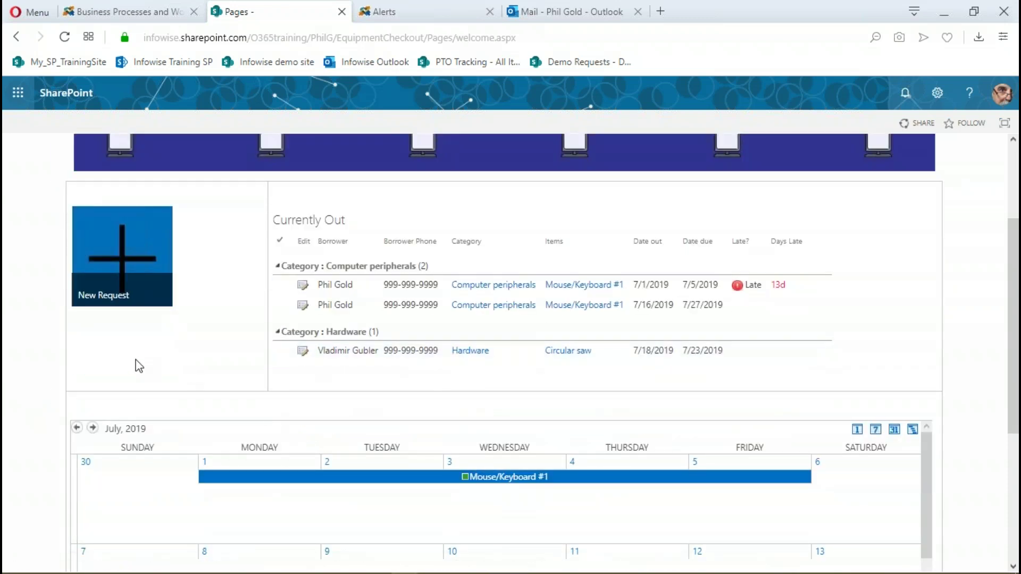
{"action": "scroll", "coordinate": [139, 365], "scroll_direction": "up", "scroll_amount": 2}
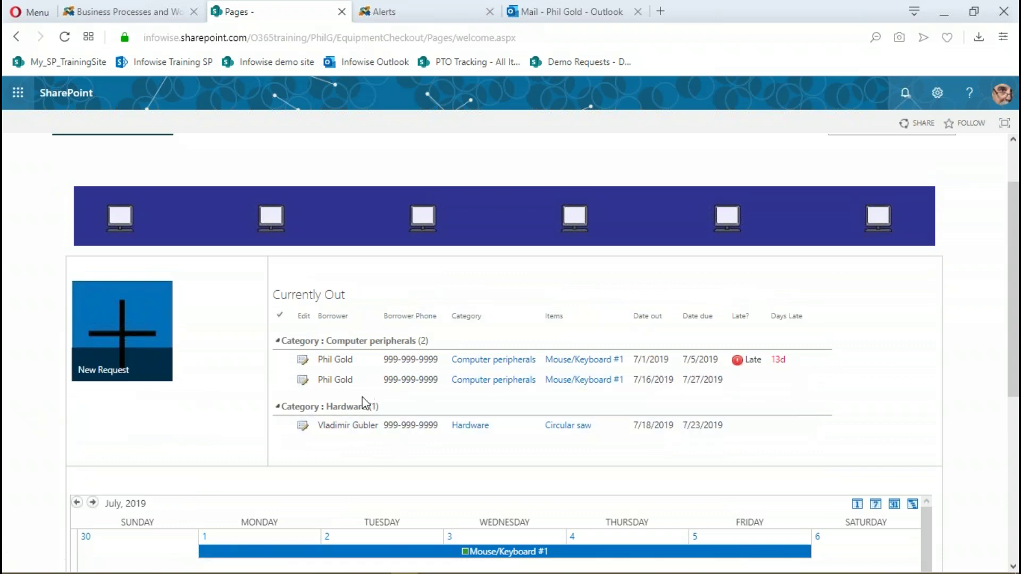
{"action": "scroll", "coordinate": [180, 460], "scroll_direction": "down", "scroll_amount": 3}
{"action": "scroll", "coordinate": [301, 425], "scroll_direction": "up", "scroll_amount": 3}
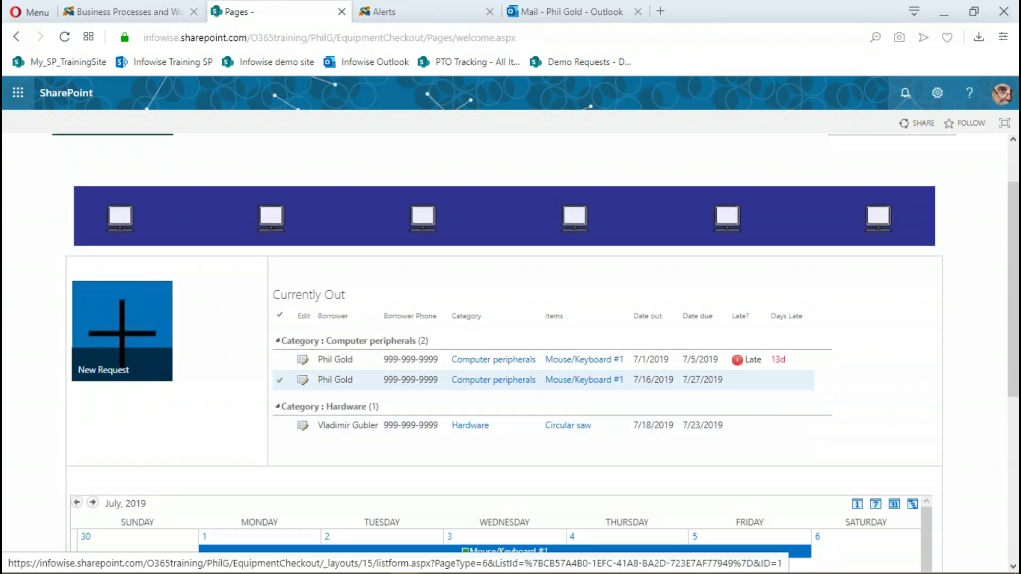
Open and cancel a peripherals loan's edit form, then open the full EquipmentCheckout list
{"action": "left_click", "coordinate": [302, 380]}
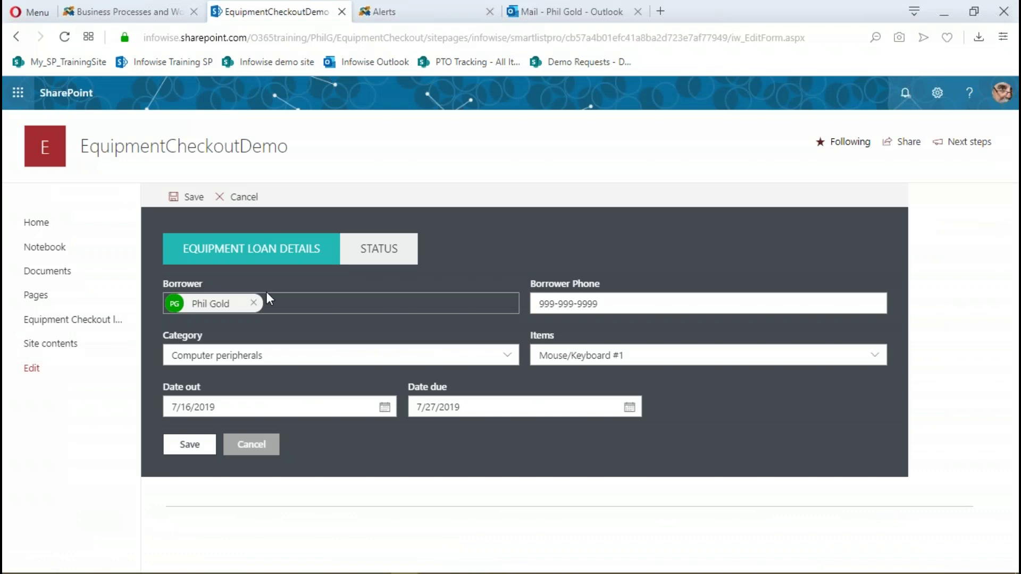
{"action": "left_click", "coordinate": [234, 196]}
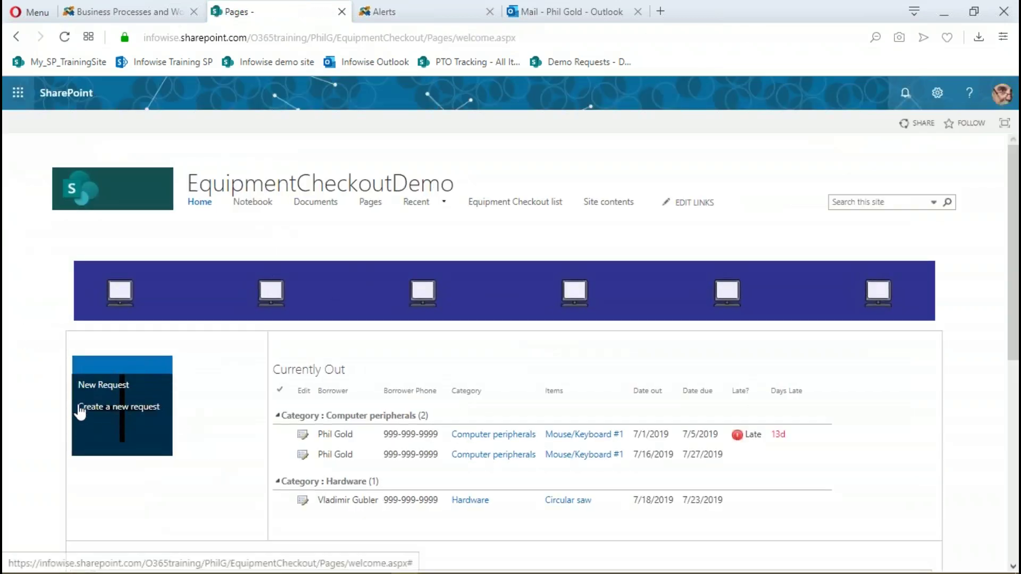
{"action": "scroll", "coordinate": [38, 437], "scroll_direction": "down", "scroll_amount": 1}
{"action": "scroll", "coordinate": [42, 436], "scroll_direction": "up", "scroll_amount": 1}
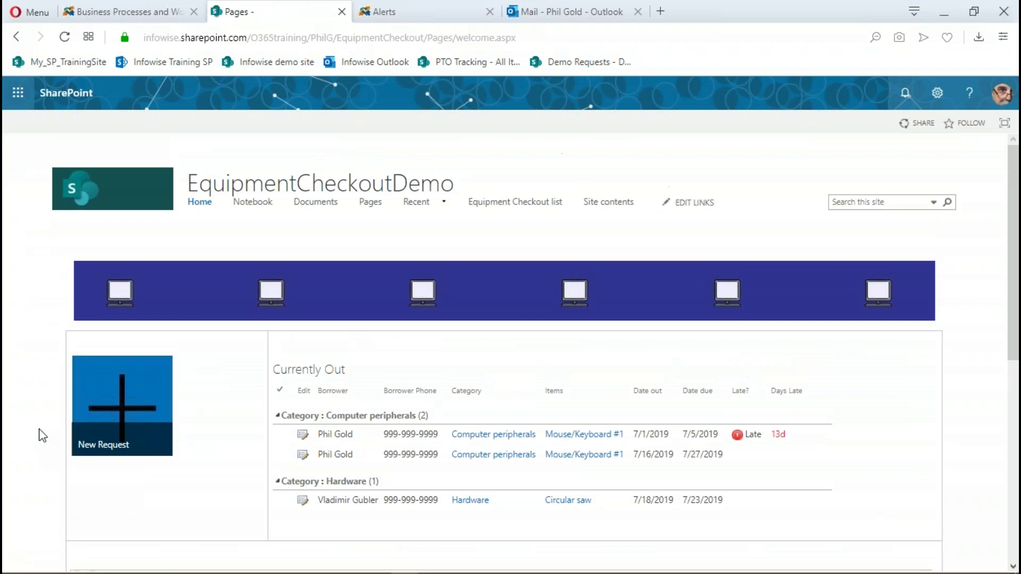
{"action": "left_click", "coordinate": [529, 203]}
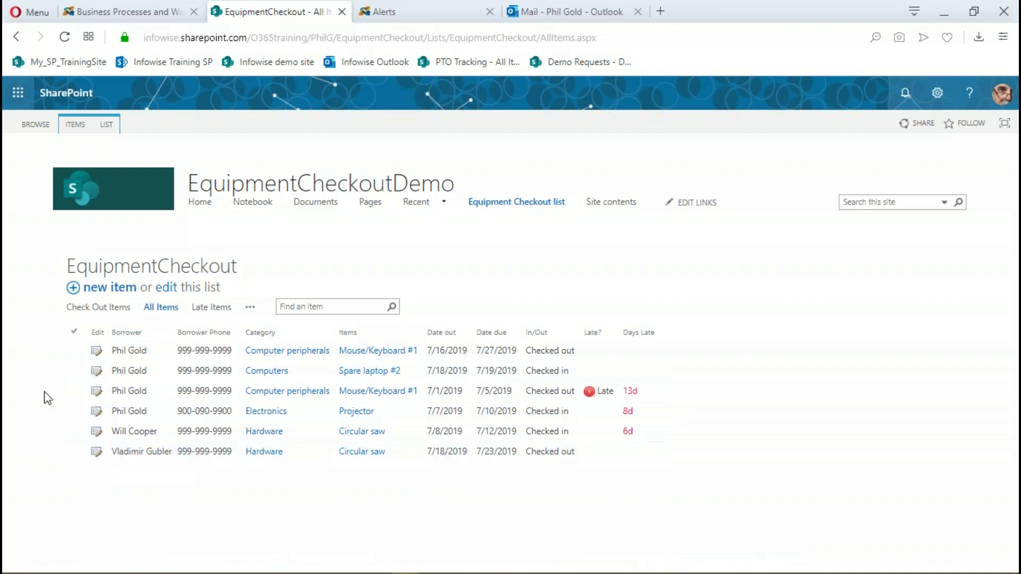
Go back to the home page and scroll down past the Currently Out list to the calendar
{"action": "left_click", "coordinate": [206, 209]}
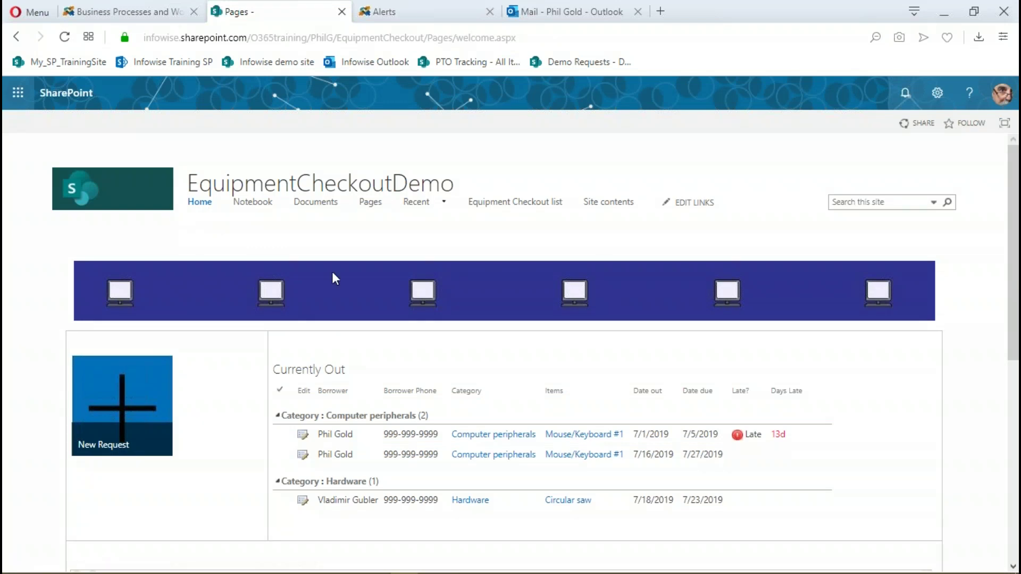
{"action": "left_click_drag", "start_coordinate": [1014, 235], "coordinate": [1014, 256]}
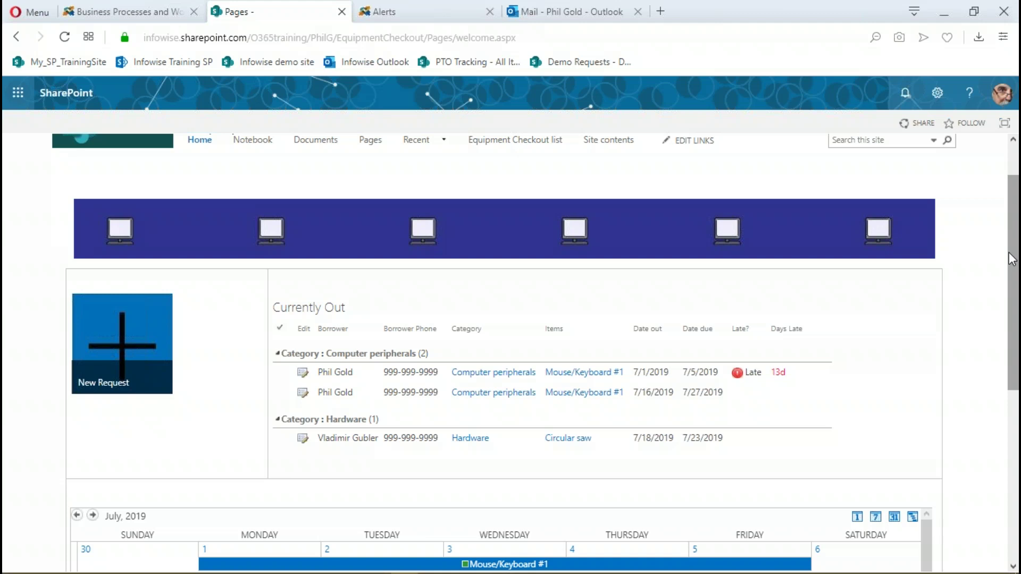
{"action": "scroll", "coordinate": [28, 415], "scroll_direction": "down", "scroll_amount": 4}
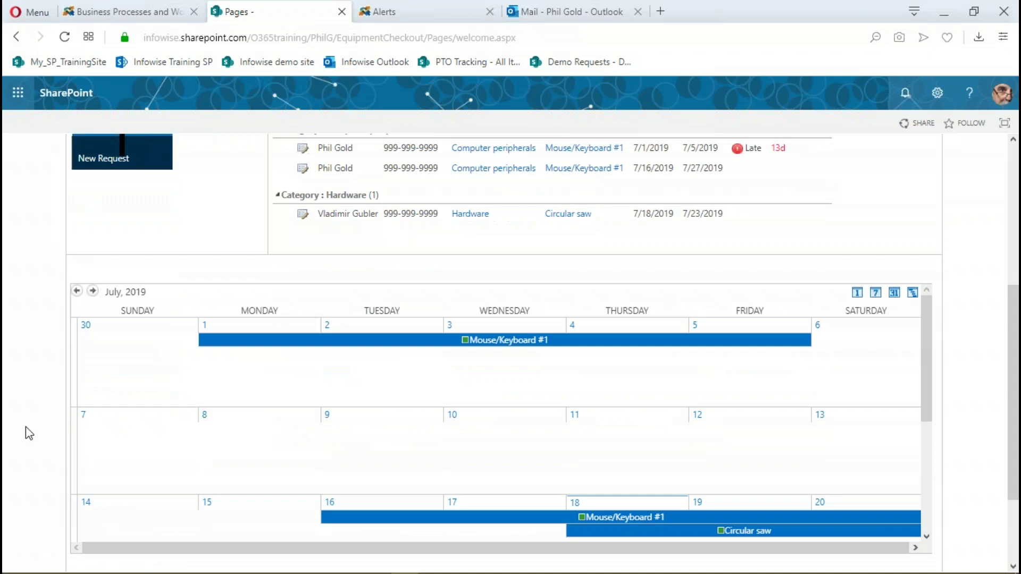
{"action": "scroll", "coordinate": [182, 227], "scroll_direction": "up", "scroll_amount": 3}
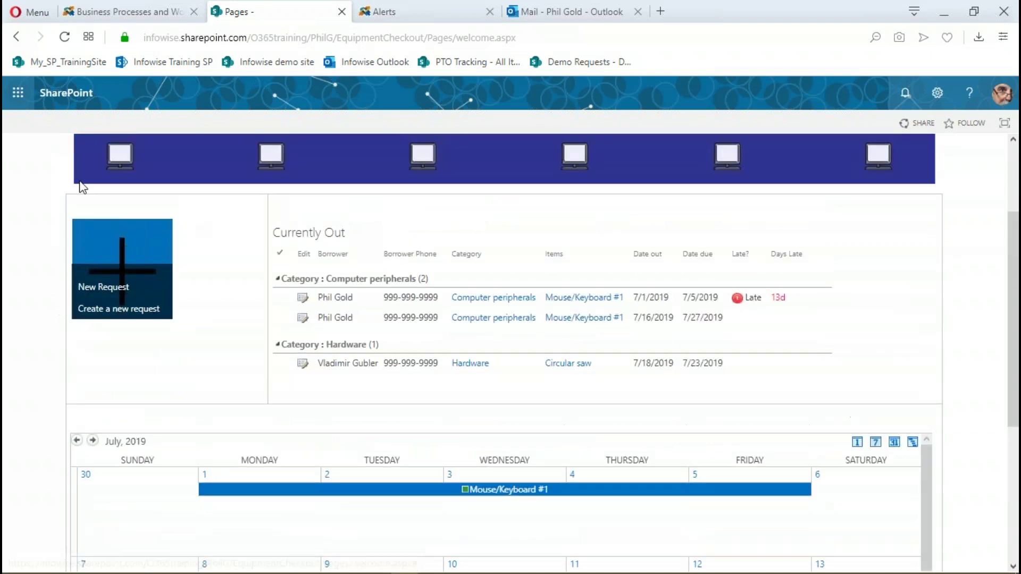
{"action": "scroll", "coordinate": [988, 309], "scroll_direction": "up", "scroll_amount": 1}
{"action": "scroll", "coordinate": [988, 309], "scroll_direction": "up", "scroll_amount": 1}
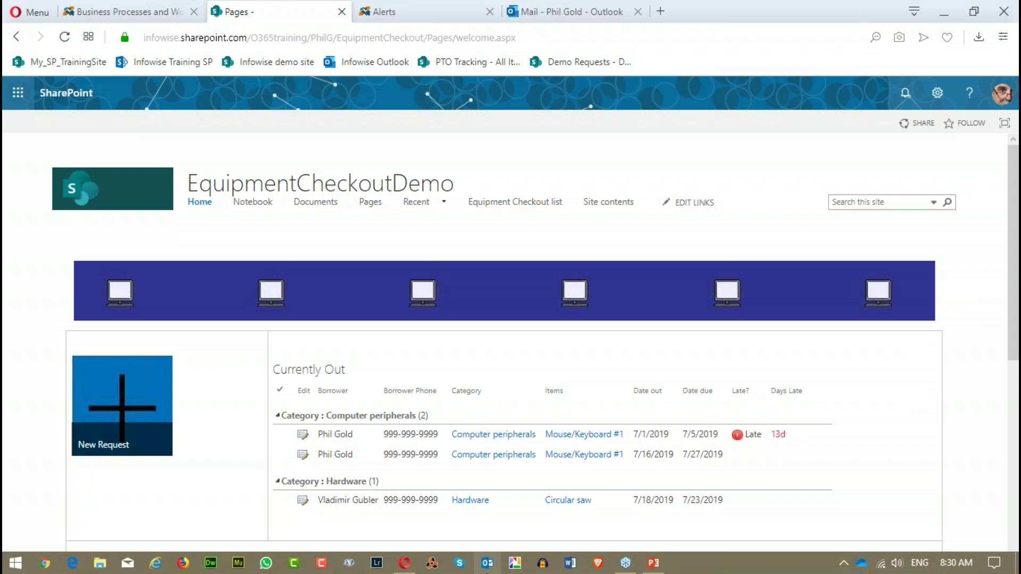
{"action": "left_click", "coordinate": [654, 562]}
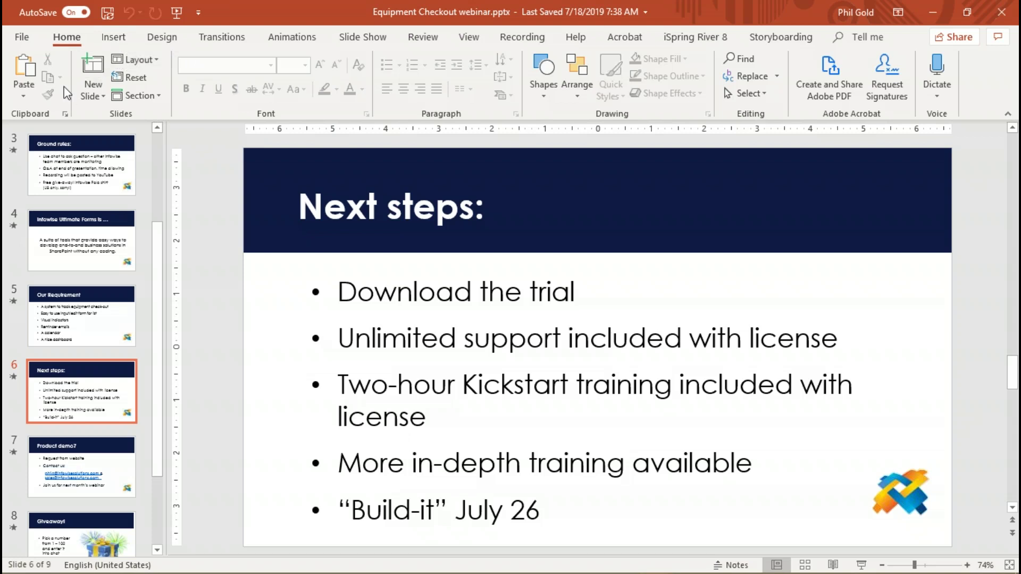
{"action": "left_click", "coordinate": [362, 37]}
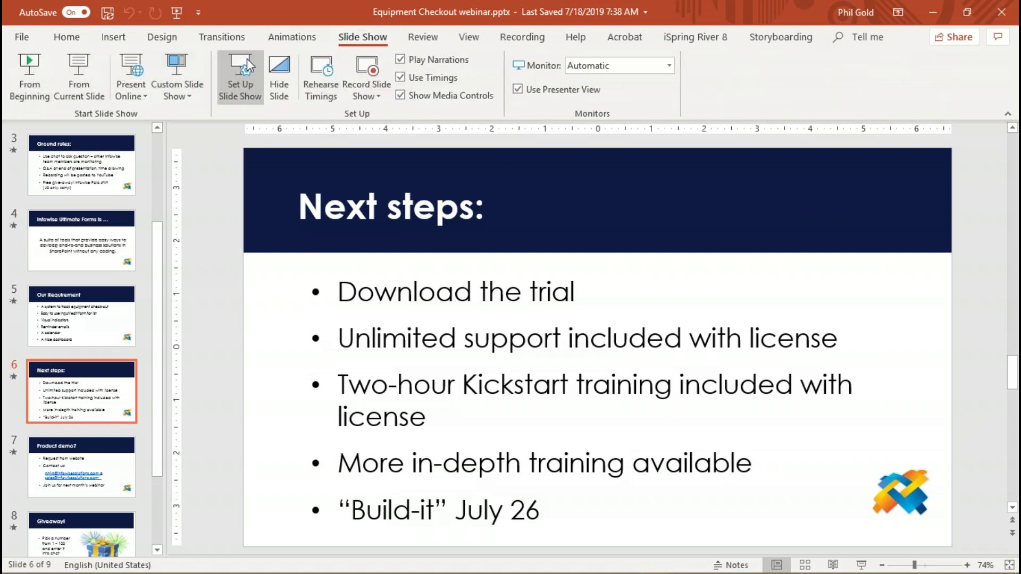
{"action": "left_click", "coordinate": [81, 64]}
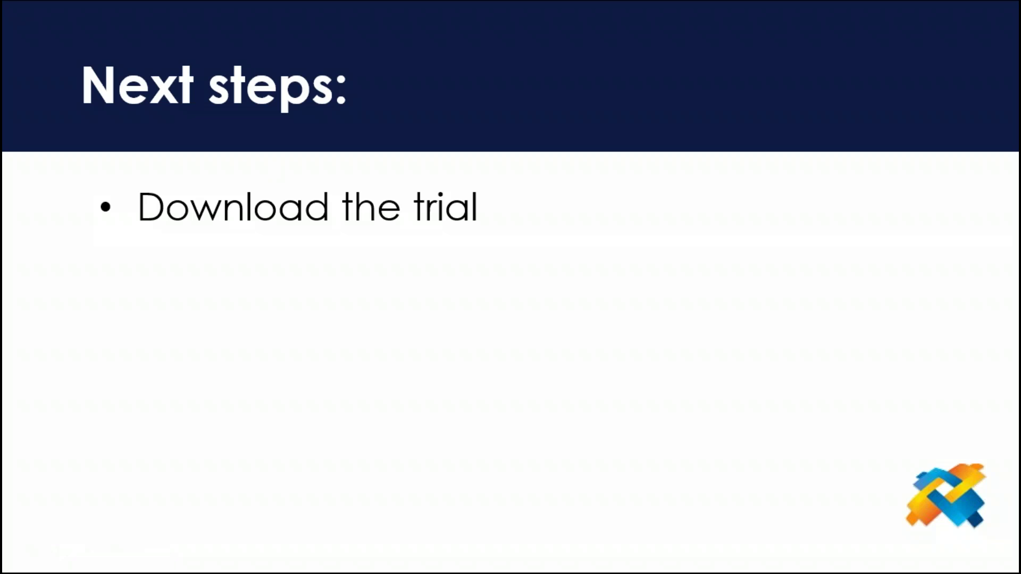
{"action": "key", "text": "Escape"}
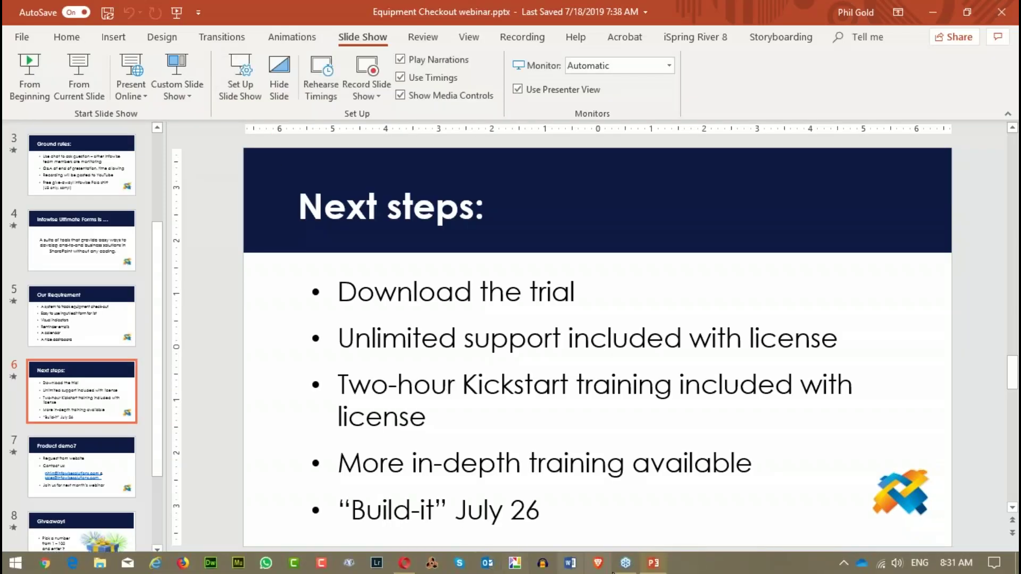
{"action": "left_click", "coordinate": [404, 563]}
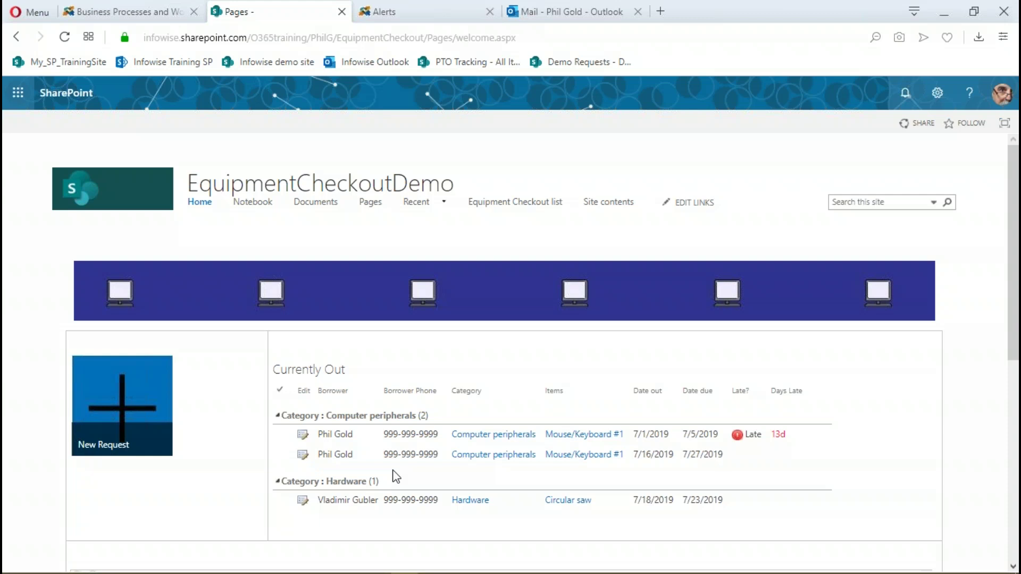
Switch to the PowerPoint webinar deck and start the slide show from the Next steps slide
{"action": "mouse_move", "coordinate": [653, 568]}
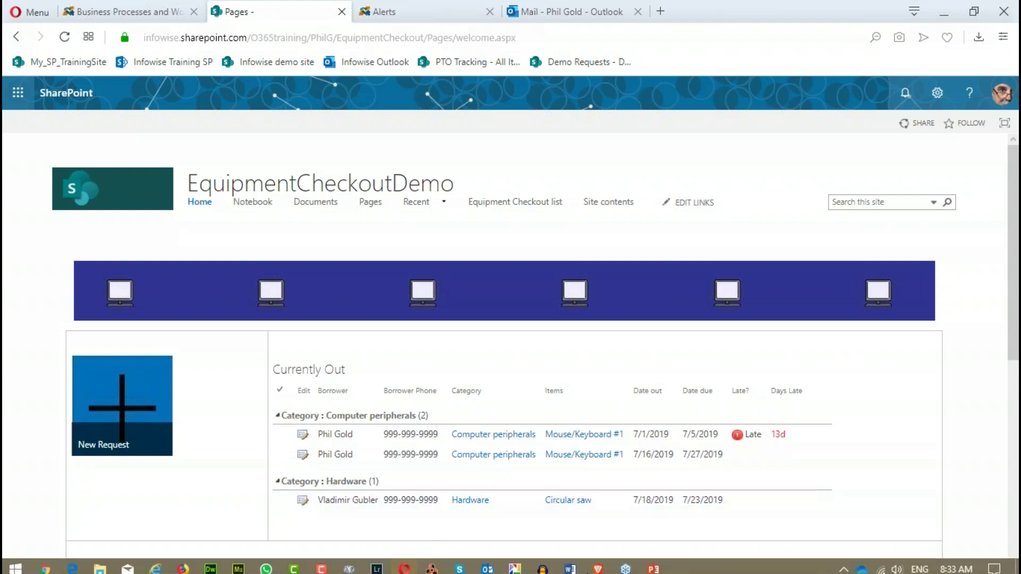
{"action": "left_click", "coordinate": [646, 564]}
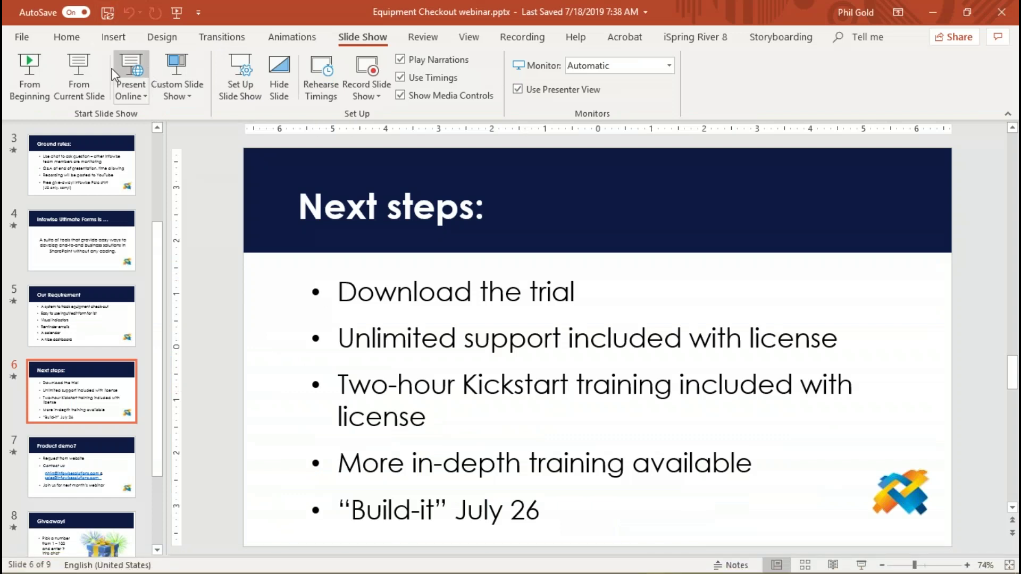
{"action": "left_click", "coordinate": [82, 65]}
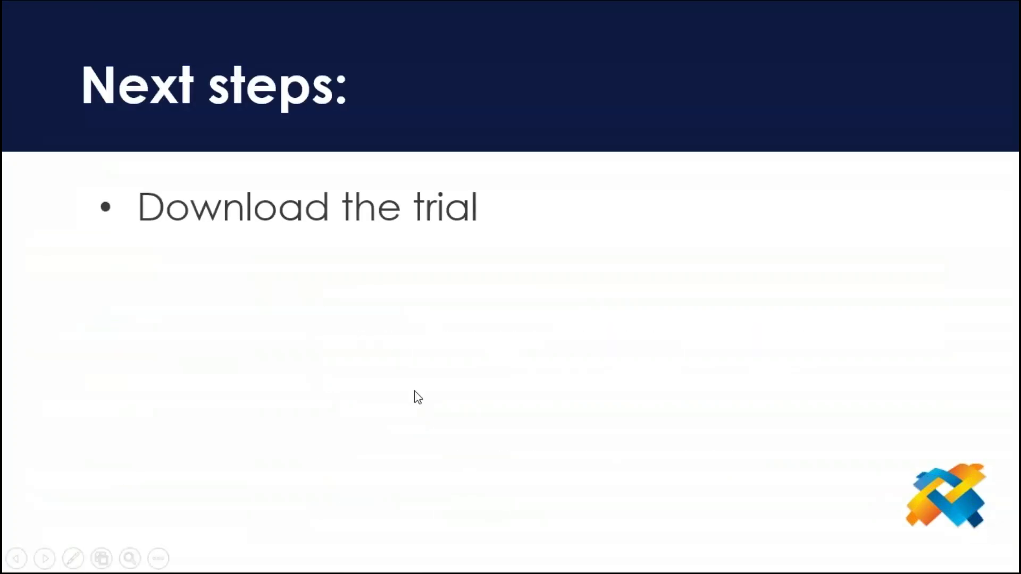